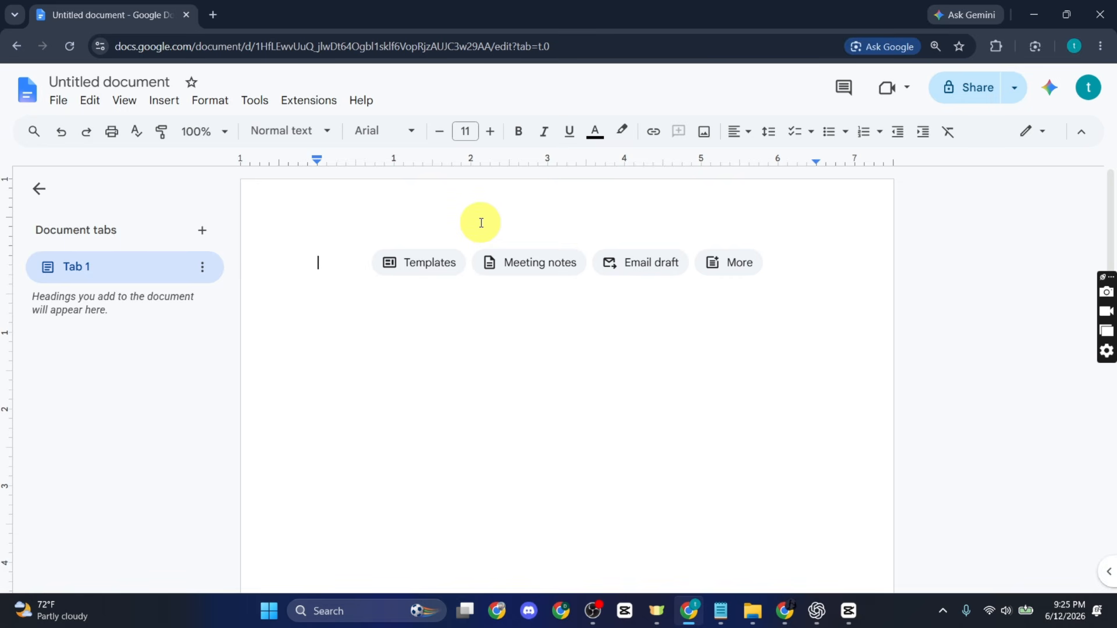
# Step: Set the blank document's line spacing to Double from the Format menu
pyautogui.click(197, 107)
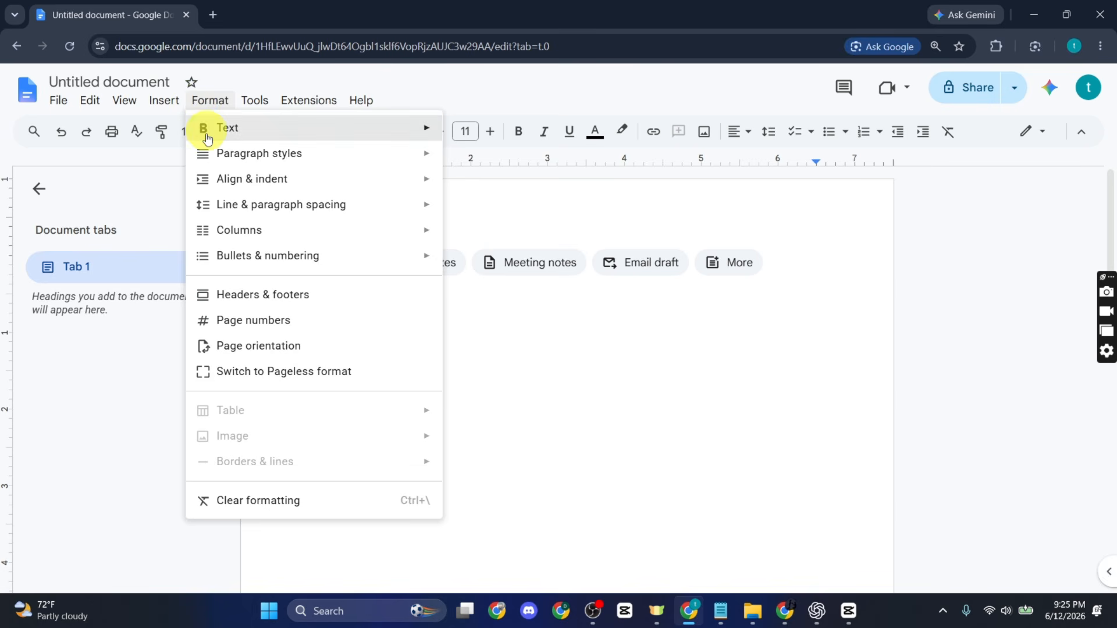
pyautogui.moveTo(265, 210)
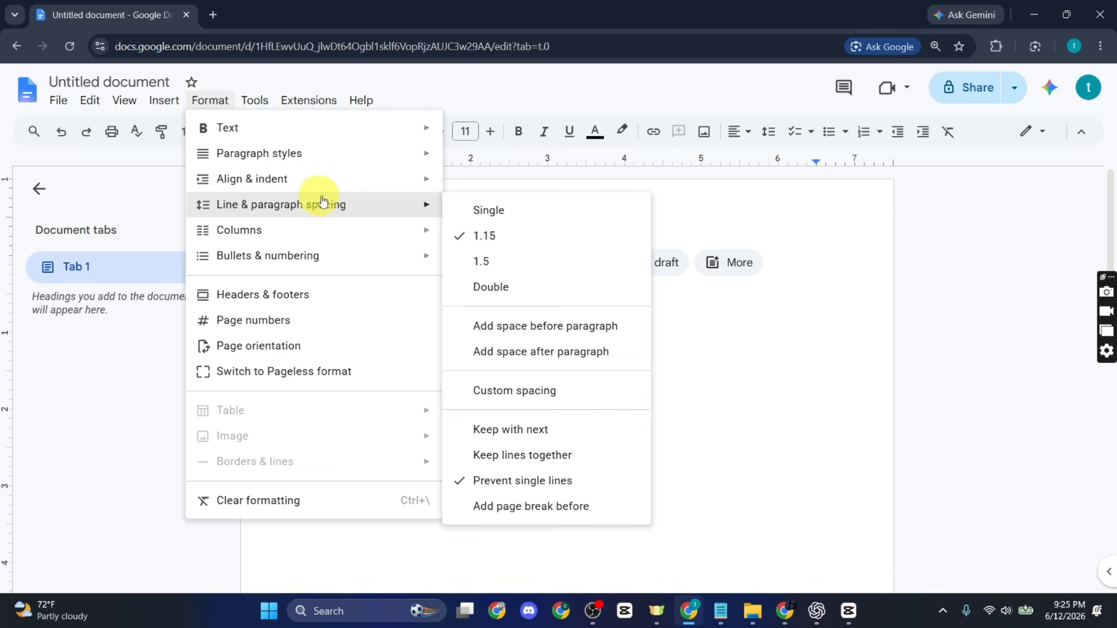
pyautogui.moveTo(418, 215)
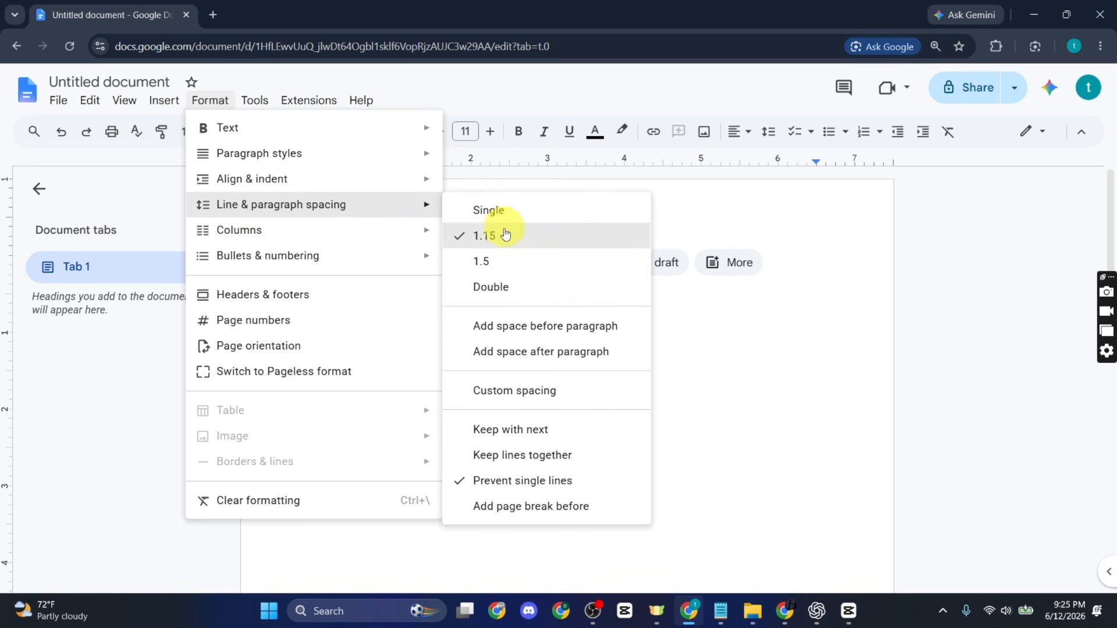
pyautogui.click(498, 287)
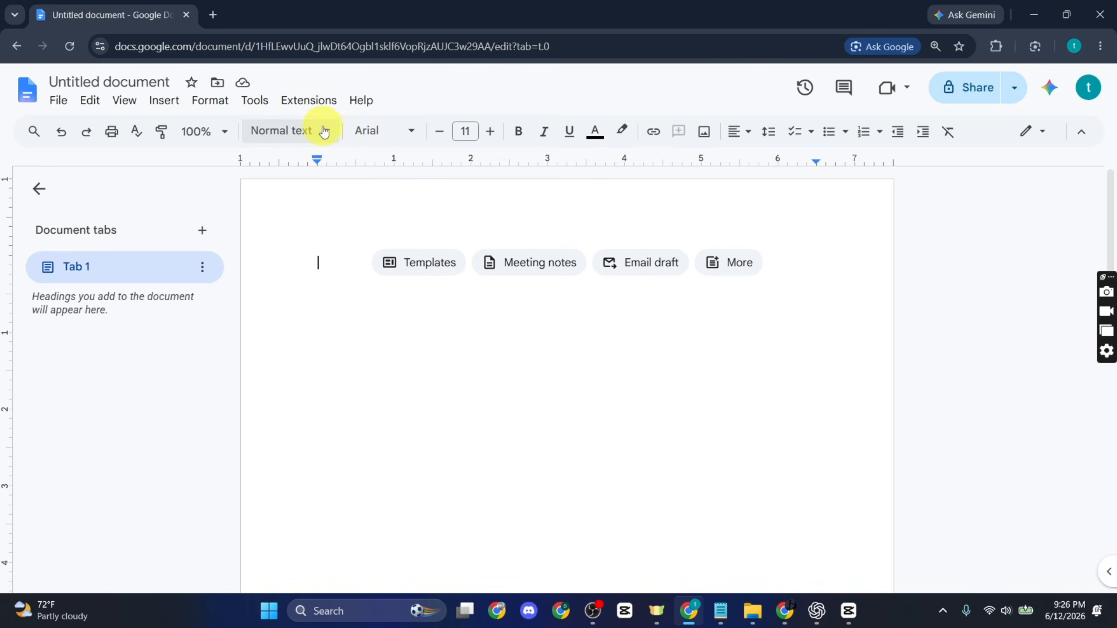
# Step: Switch the font to Times New Roman and raise the size from 11 to 12
pyautogui.click(366, 129)
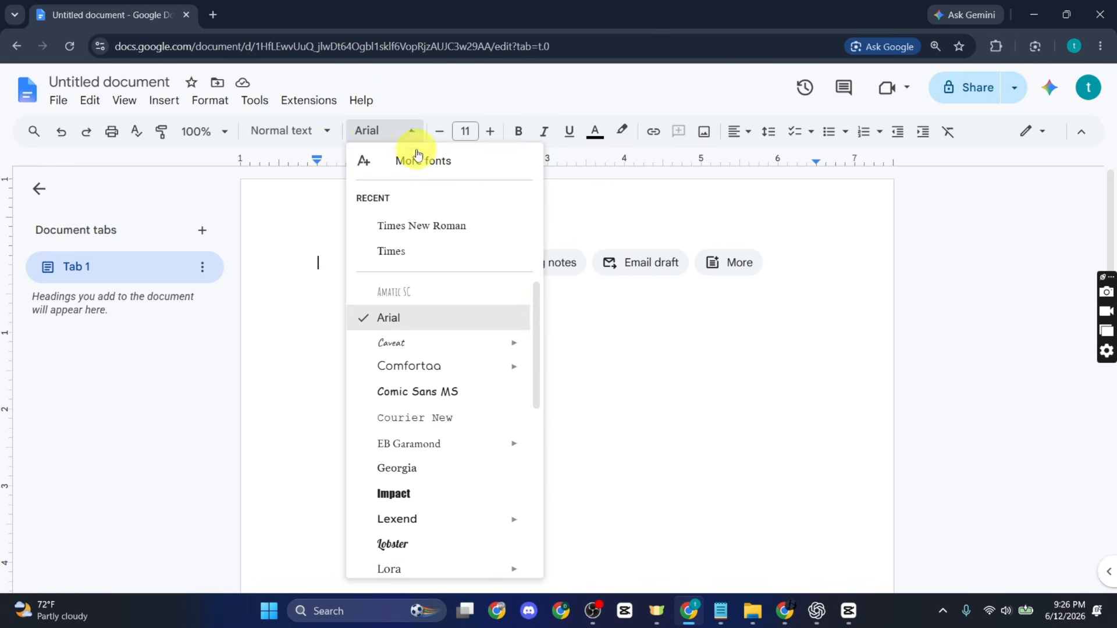
pyautogui.click(422, 226)
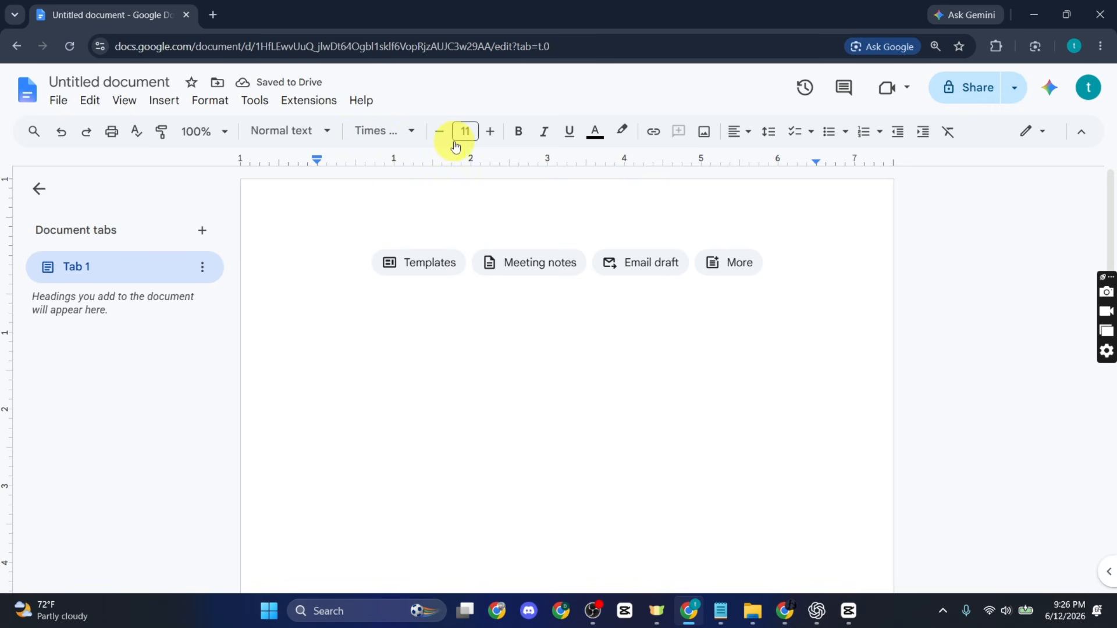
pyautogui.click(488, 132)
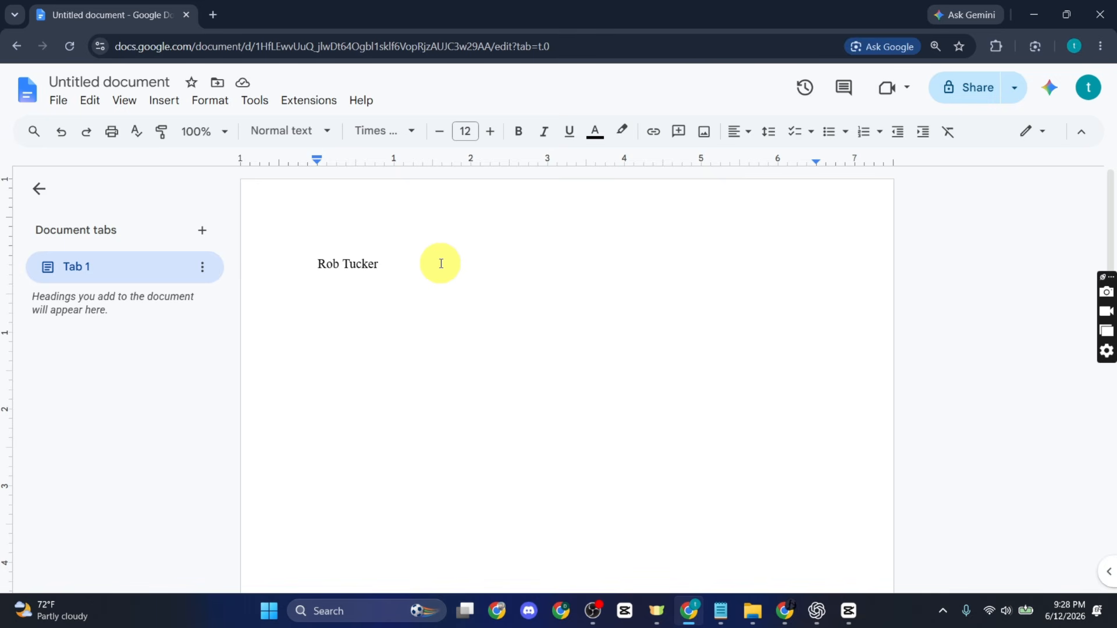
# Step: Enter the student's full name and the instructor's name on the first two heading lines
pyautogui.press('Return')
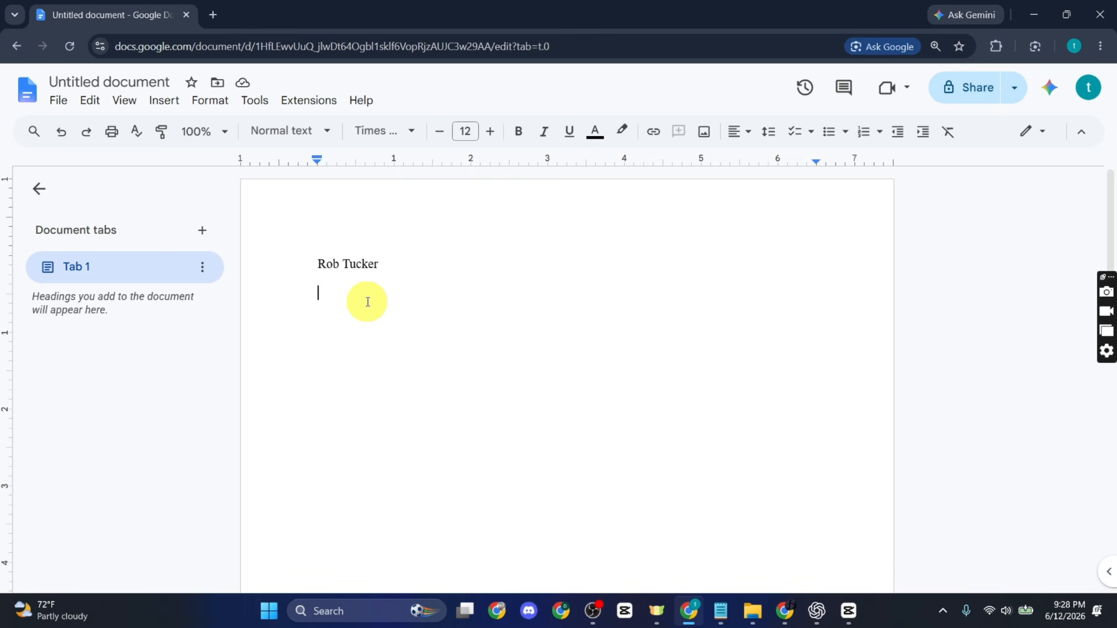
pyautogui.write('Professor Johnson')
pyautogui.press('Return')
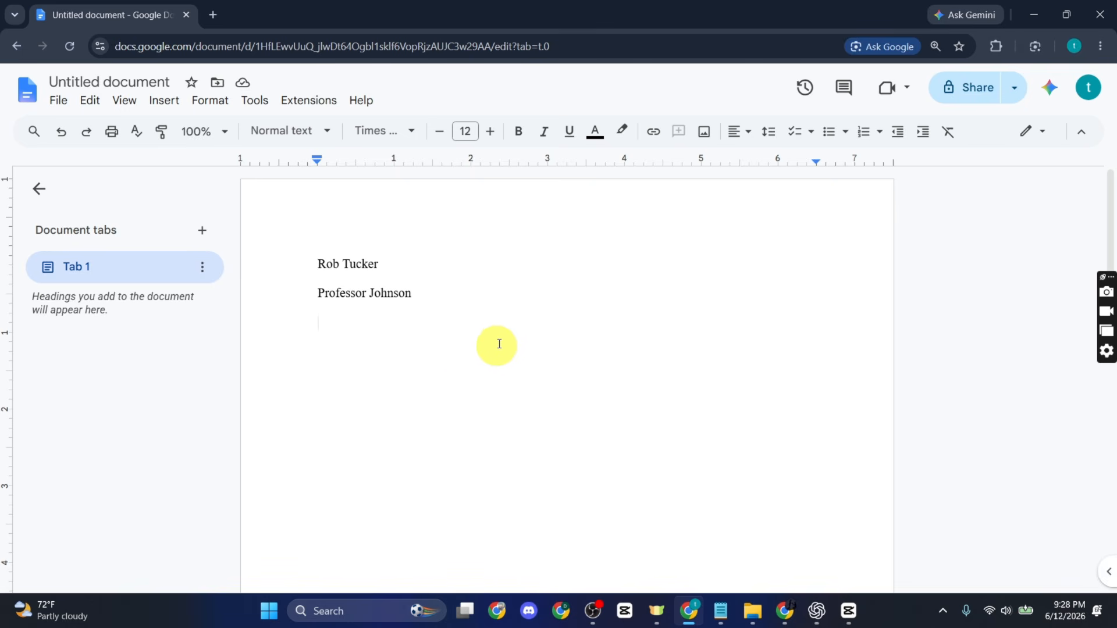
# Step: Add 'English 101 Section 2' and '25 September 2026' as heading lines three and four
pyautogui.write('English 1010')
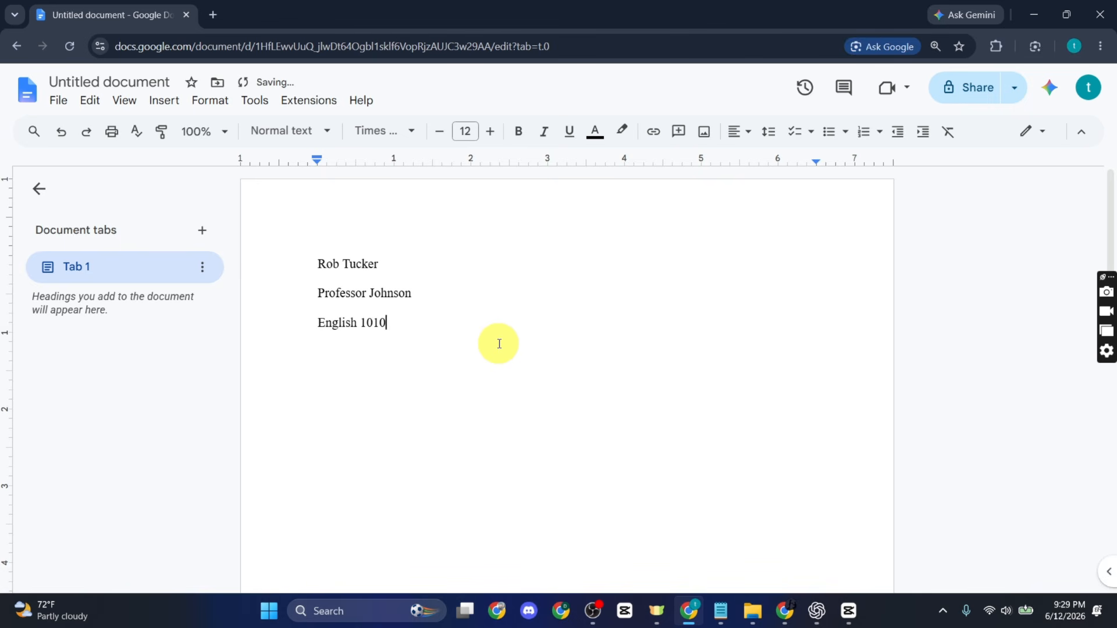
pyautogui.press('BackSpace')
pyautogui.write('Section2')
pyautogui.press('BackSpace')
pyautogui.write('2')
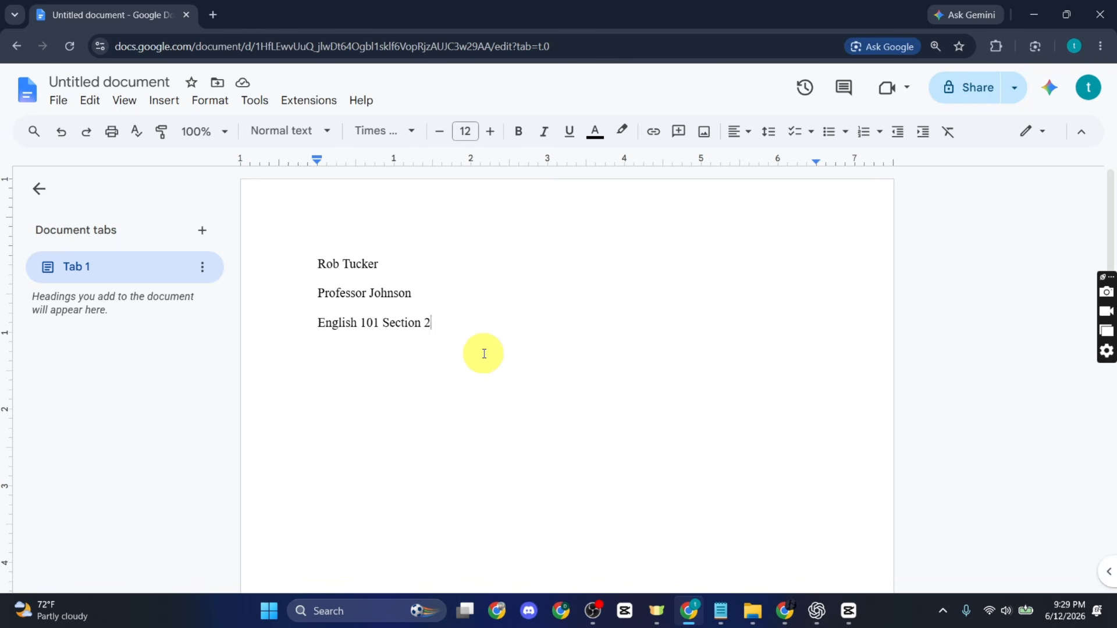
pyautogui.press('Return')
pyautogui.write('25')
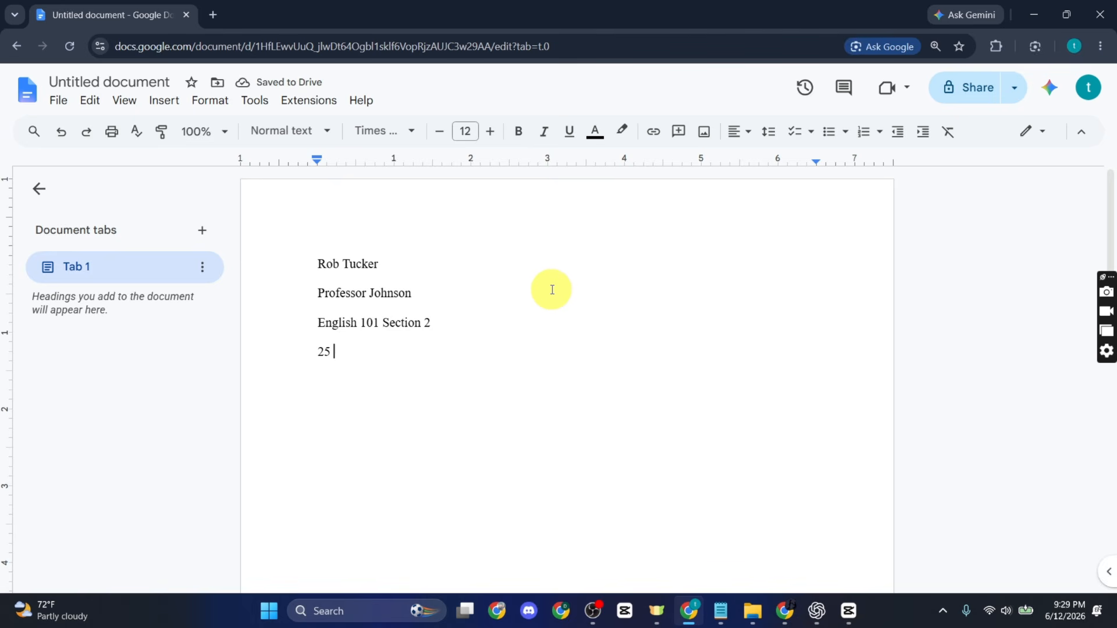
pyautogui.write('September')
pyautogui.write('2026')
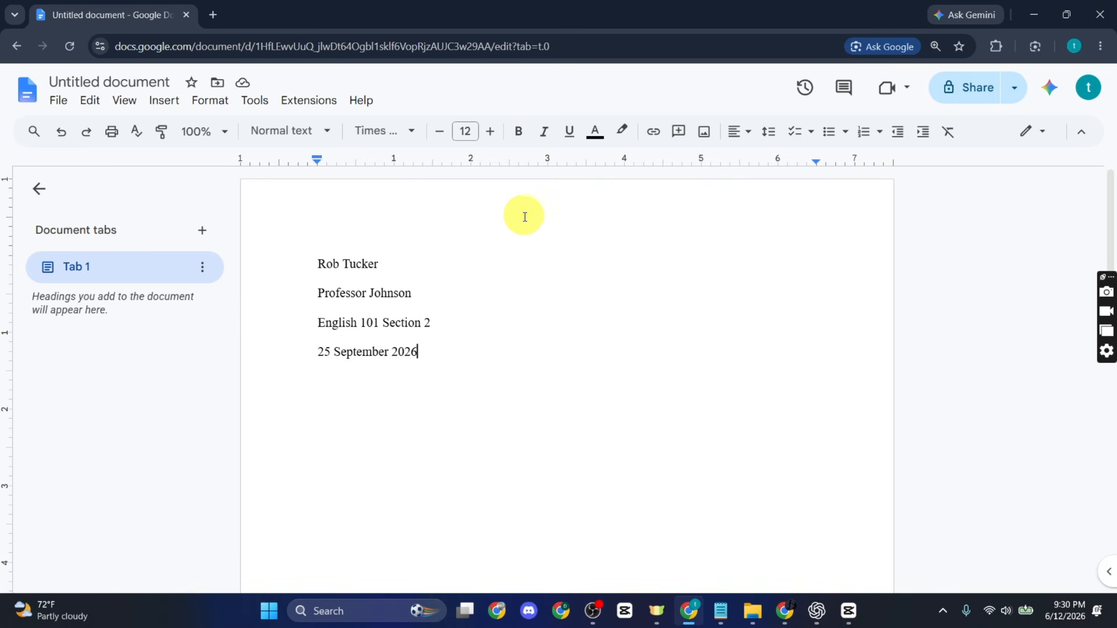
# Step: Insert header page numbers starting at 1, shown on the first page
pyautogui.doubleClick(557, 188)
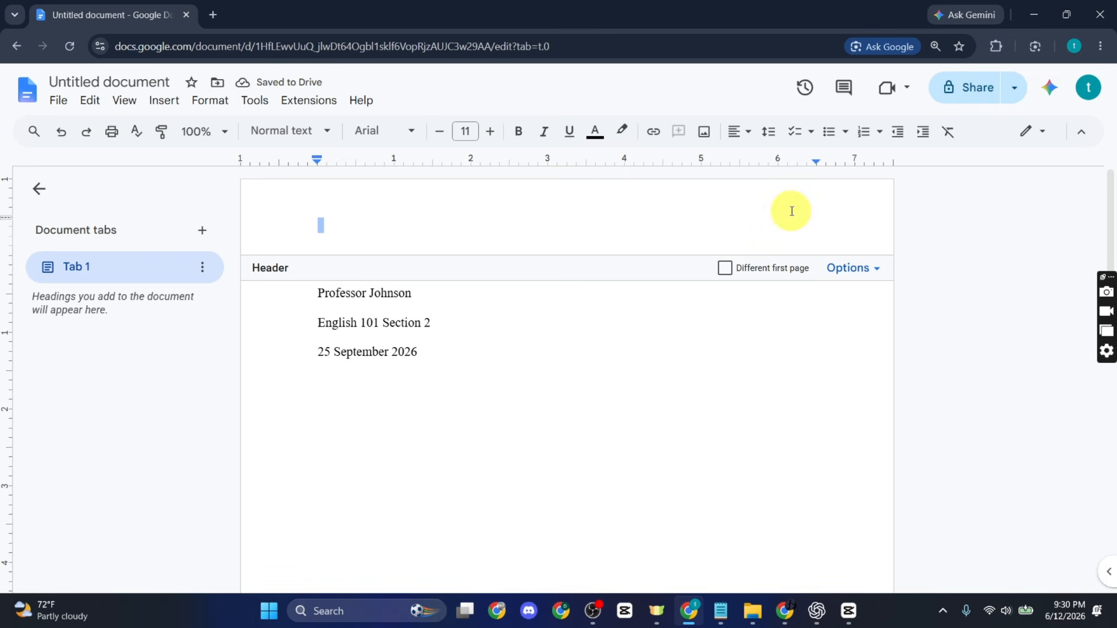
pyautogui.click(850, 271)
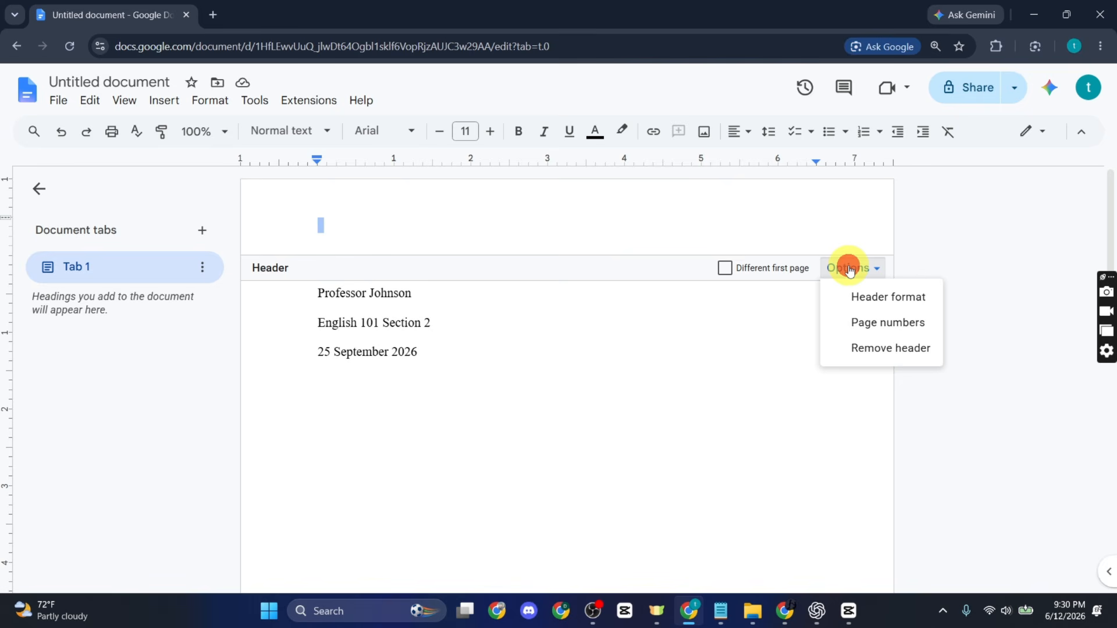
pyautogui.click(873, 324)
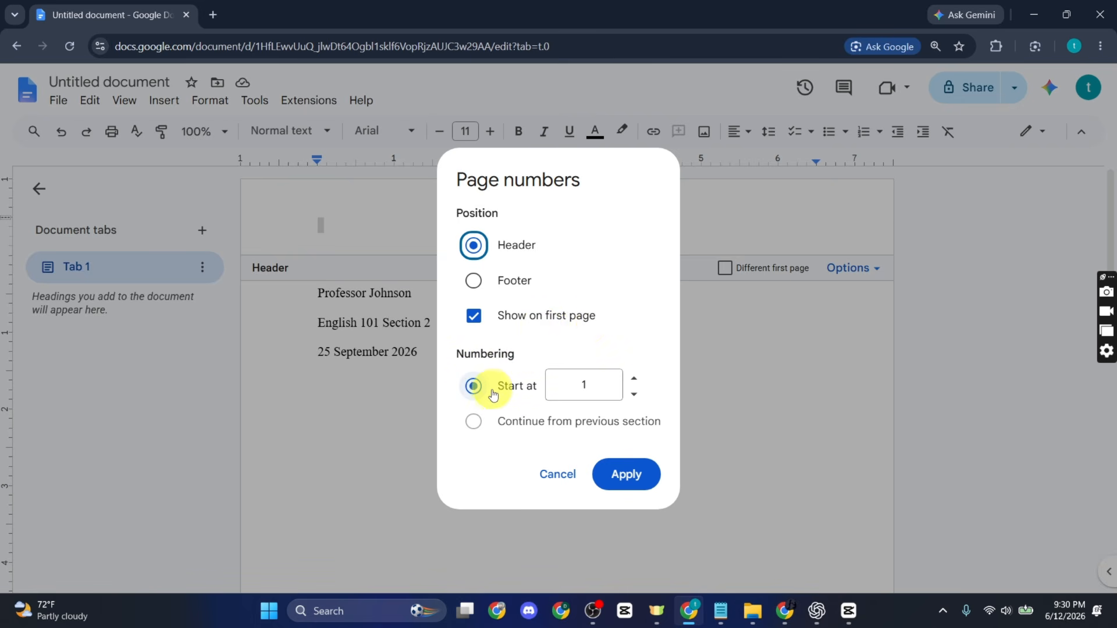
pyautogui.click(617, 478)
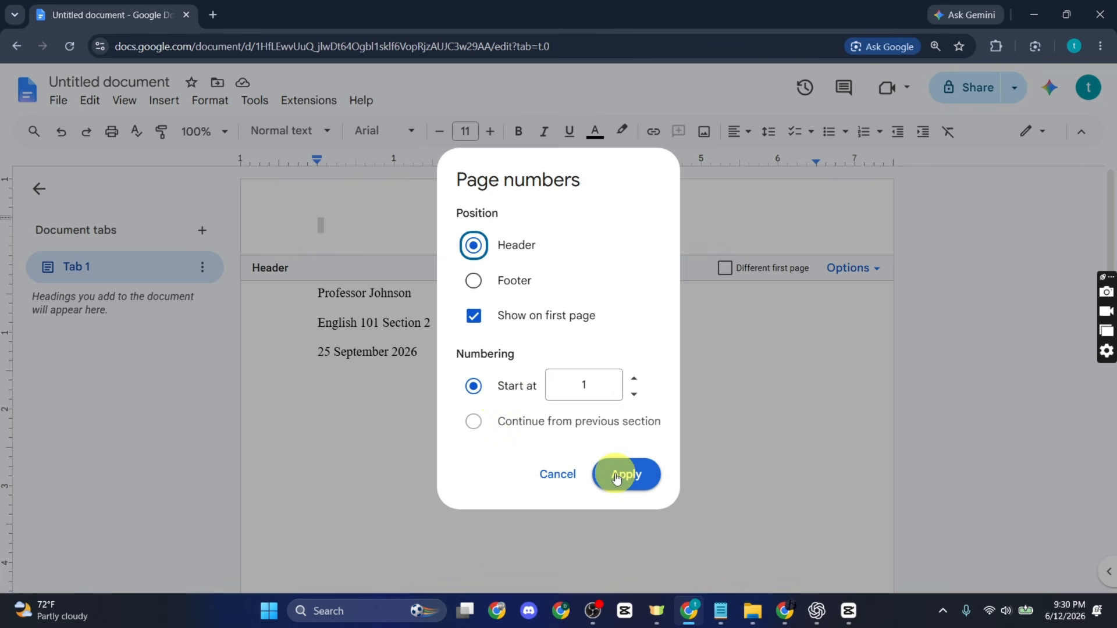
pyautogui.click(617, 477)
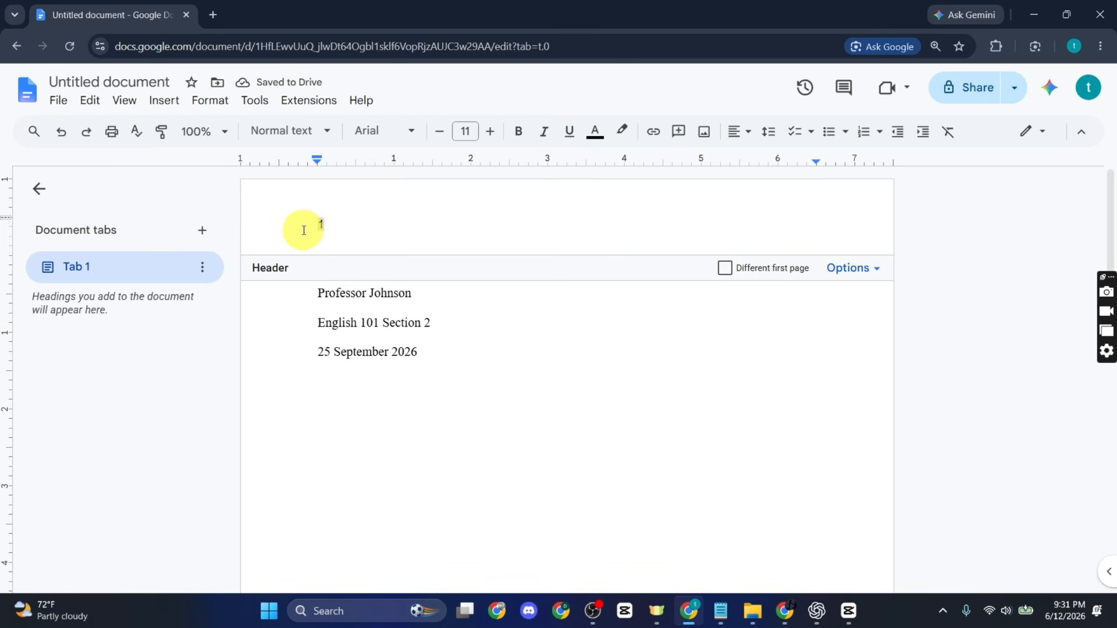
# Step: Right-align the header's page number 1
pyautogui.moveTo(364, 219); pyautogui.dragTo(312, 212)
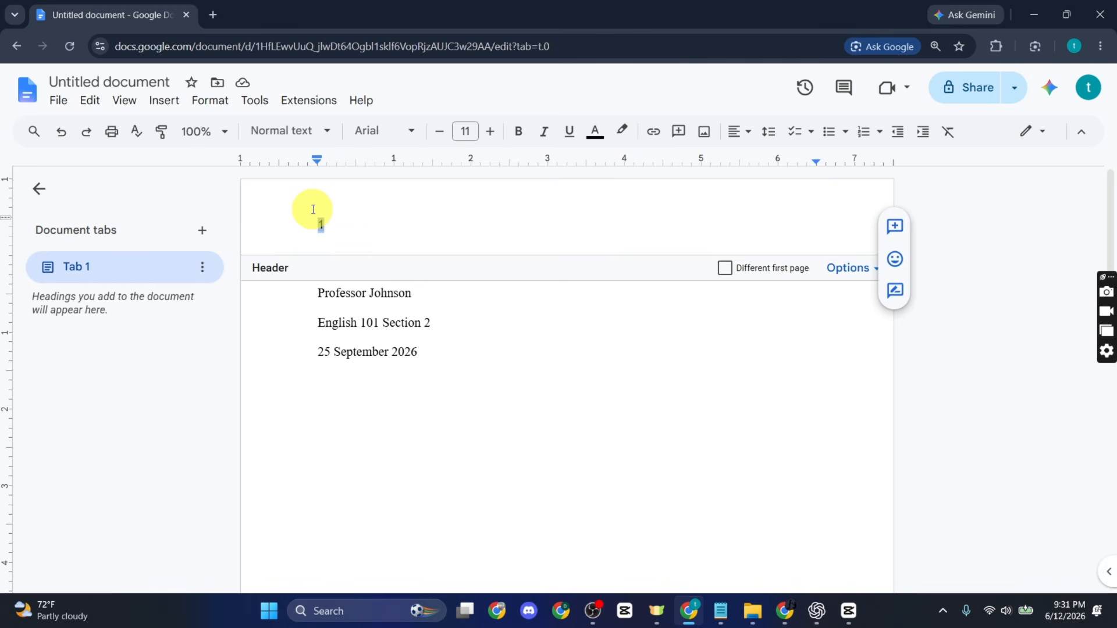
pyautogui.click(736, 138)
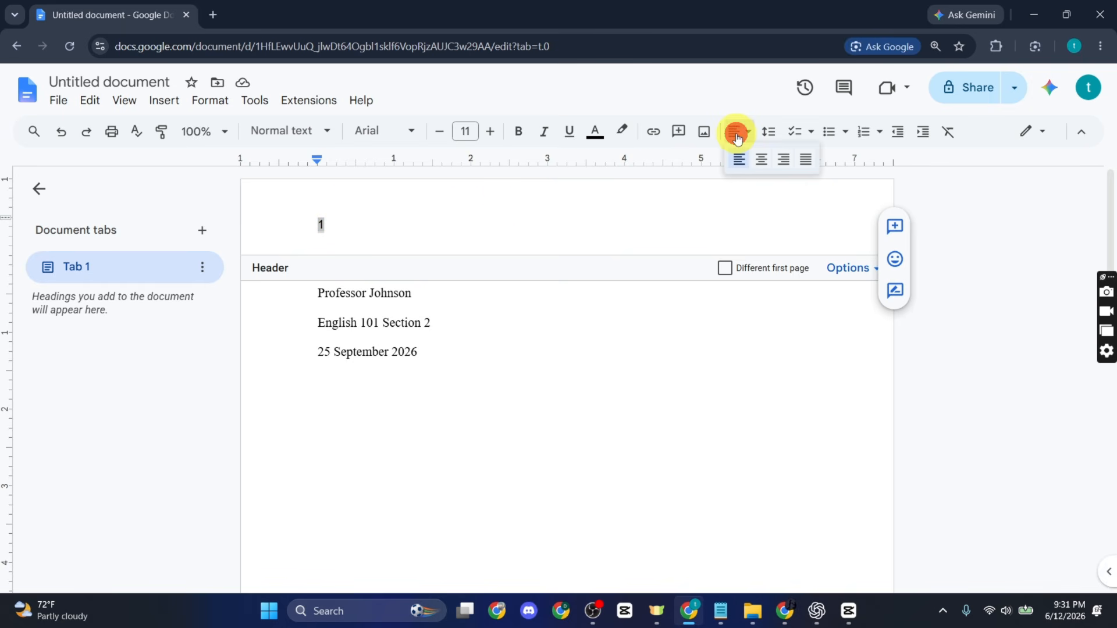
pyautogui.click(782, 166)
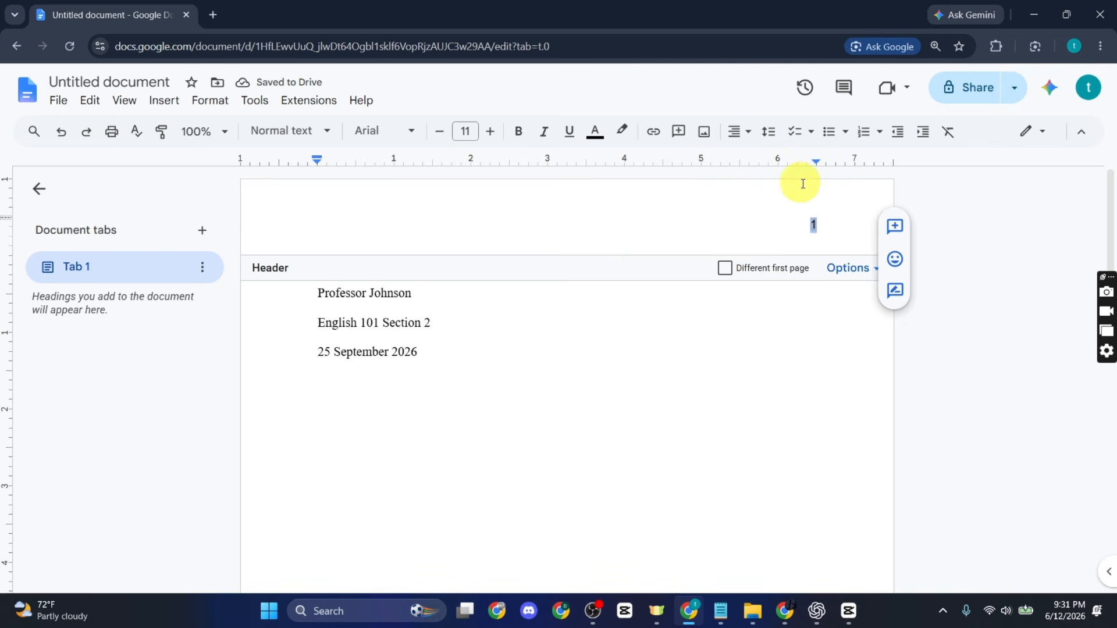
pyautogui.click(812, 230)
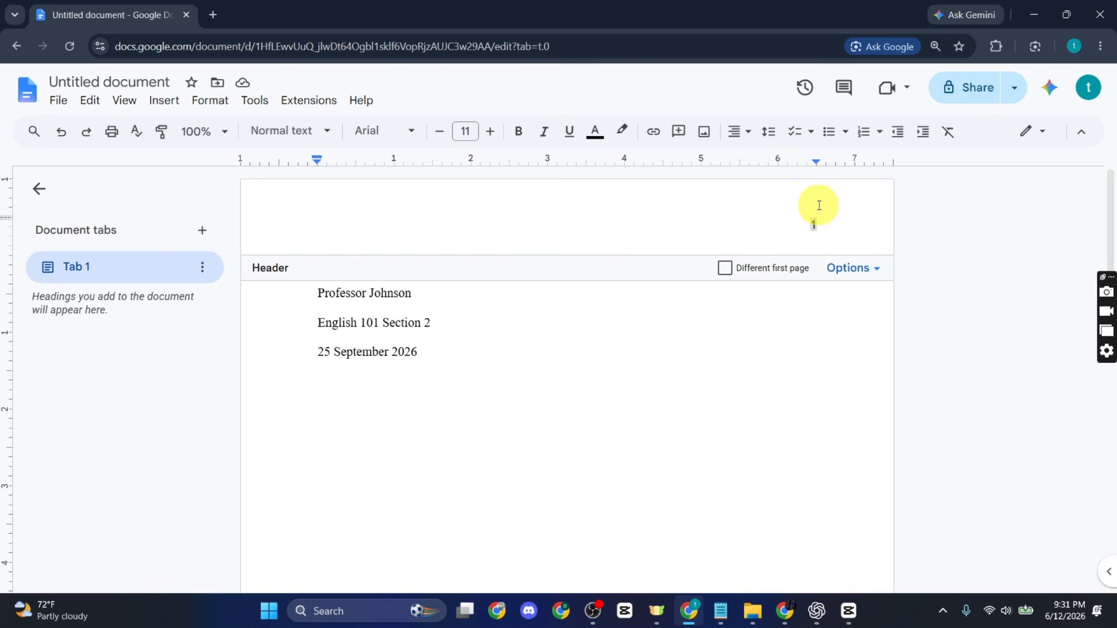
# Step: Type the student's surname before the page number and select the header text
pyautogui.write('Tucker')
pyautogui.click(730, 215)
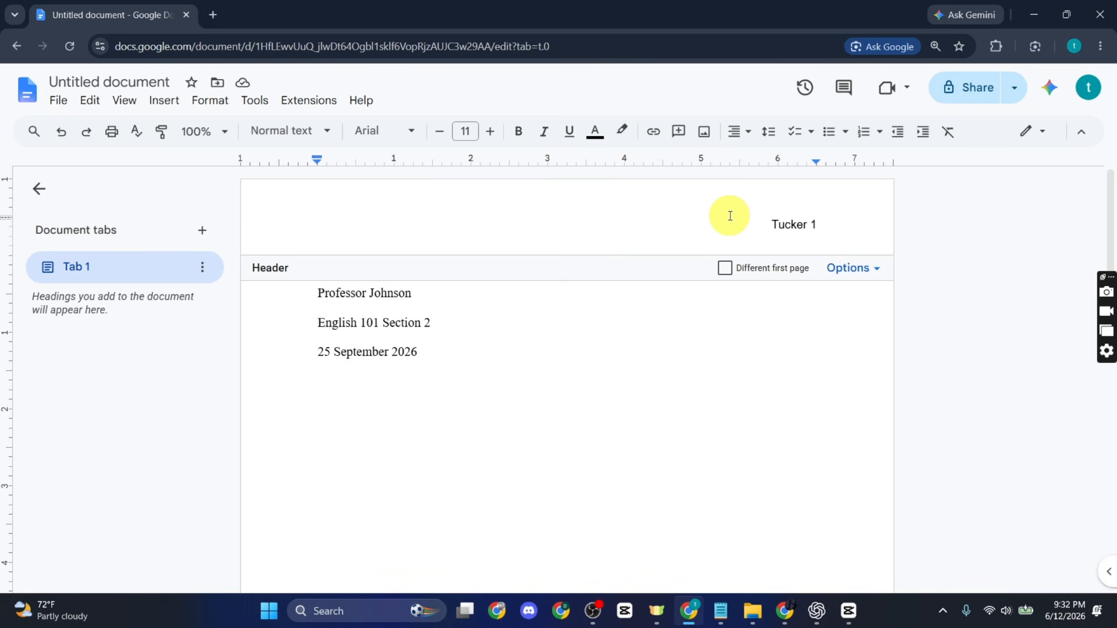
pyautogui.click(741, 204)
pyautogui.moveTo(740, 203)
pyautogui.mouseDown()
pyautogui.moveTo(823, 220)
pyautogui.moveTo(757, 210)
pyautogui.mouseUp()
pyautogui.click(823, 221)
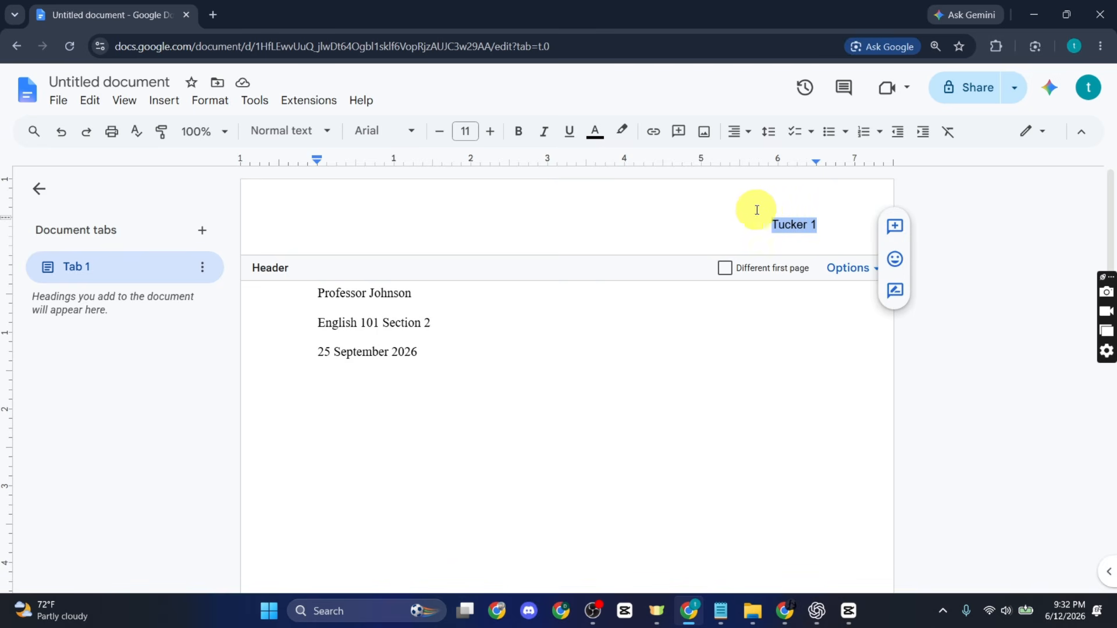
# Step: Format the header text as Times New Roman, size 12, and return to the body
pyautogui.click(380, 133)
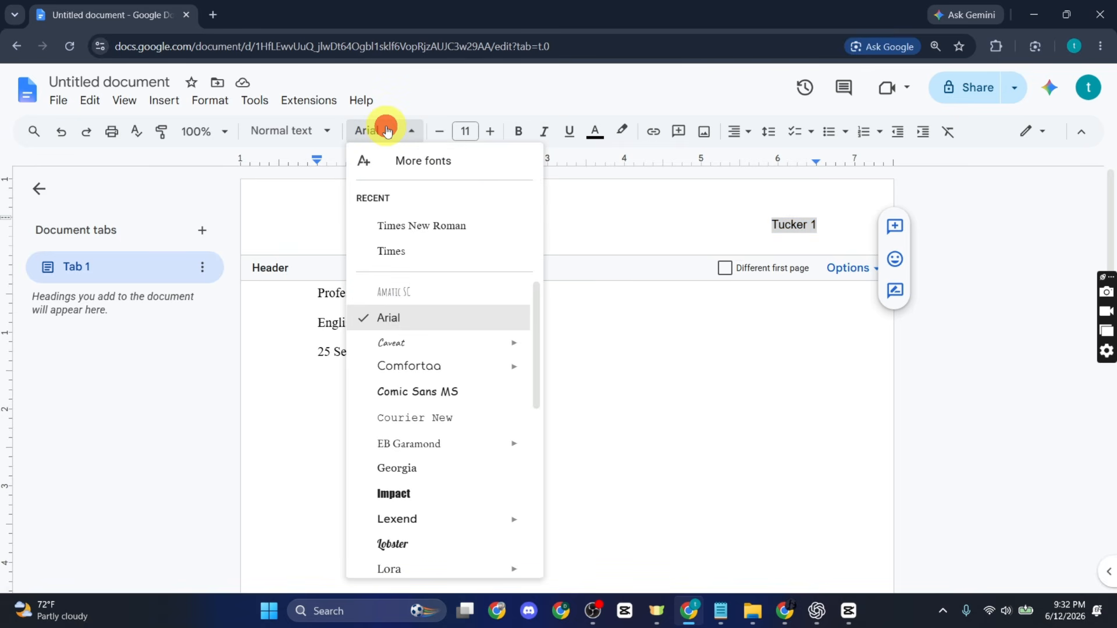
pyautogui.click(401, 228)
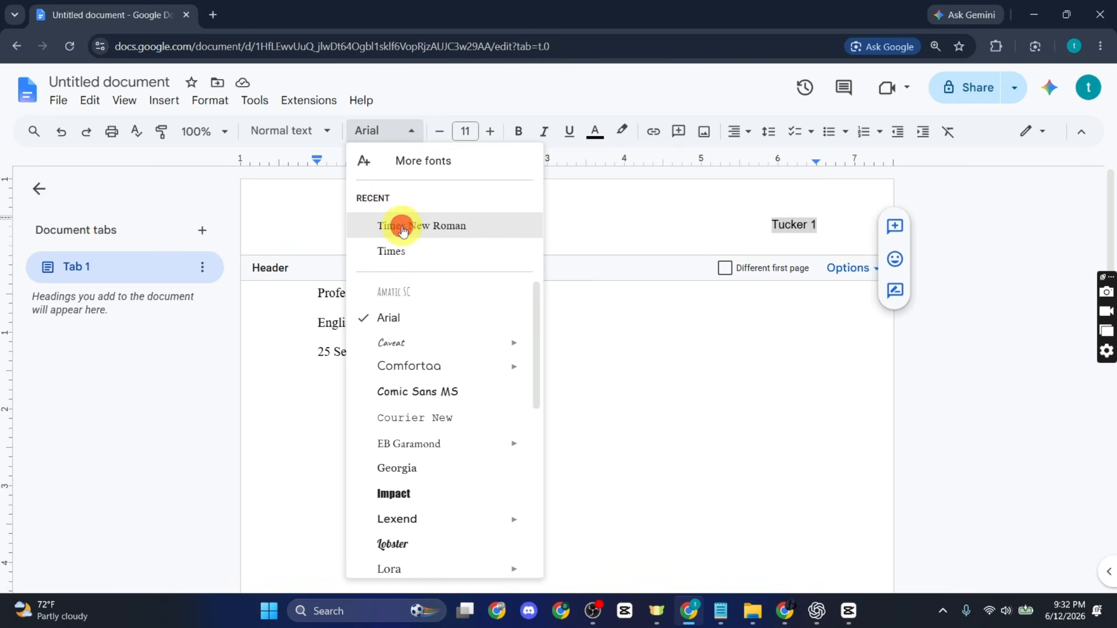
pyautogui.click(490, 131)
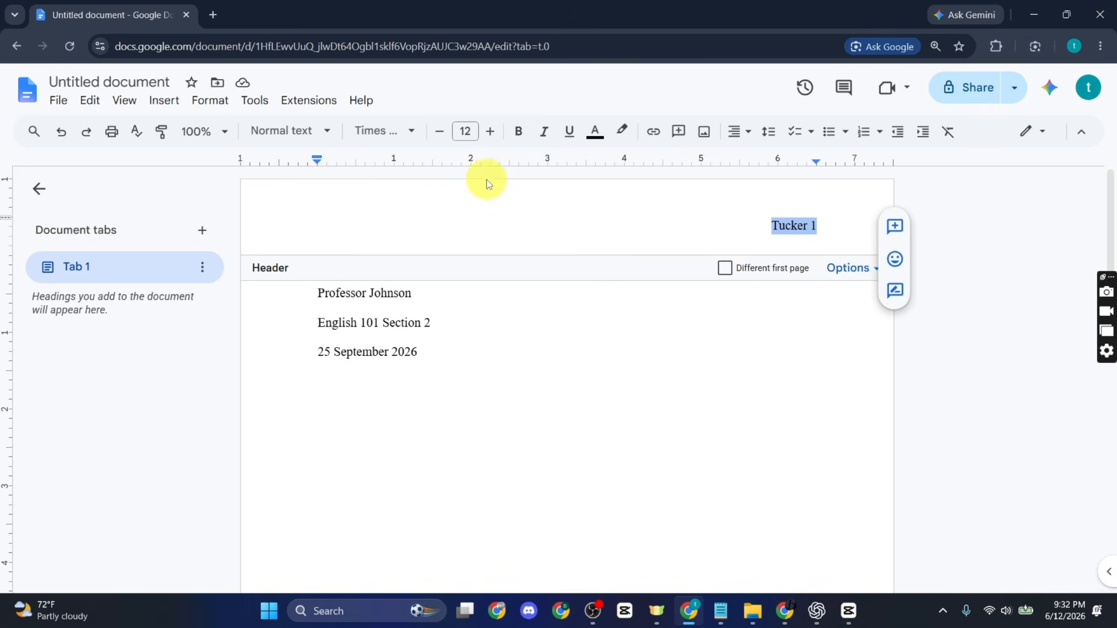
pyautogui.click(556, 348)
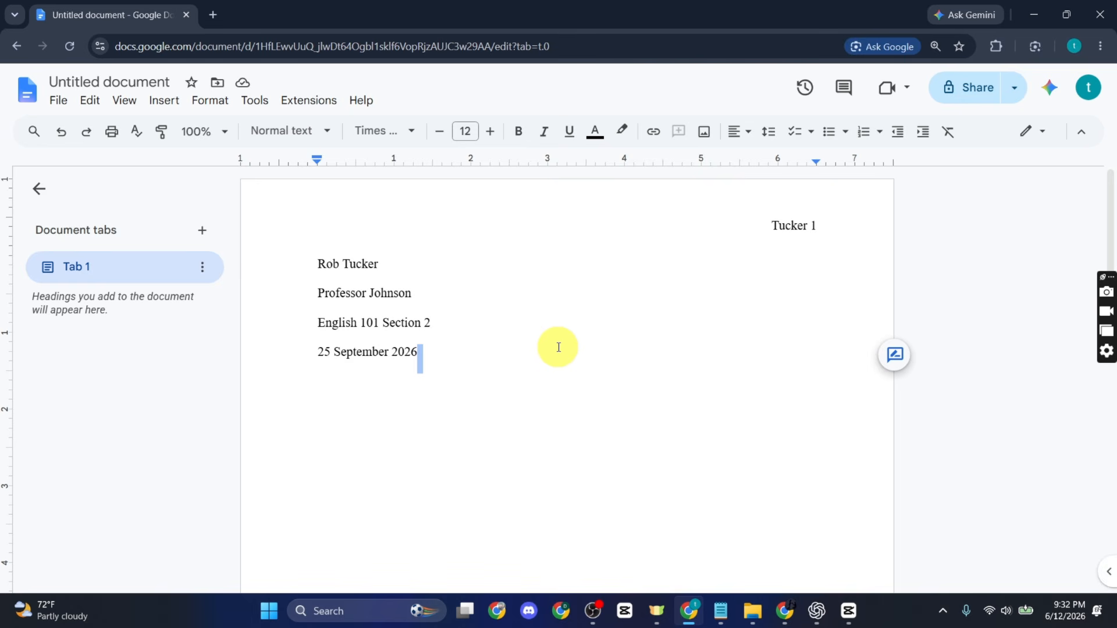
# Step: Add a new empty line below the date 25 September 2026
pyautogui.press('Return')
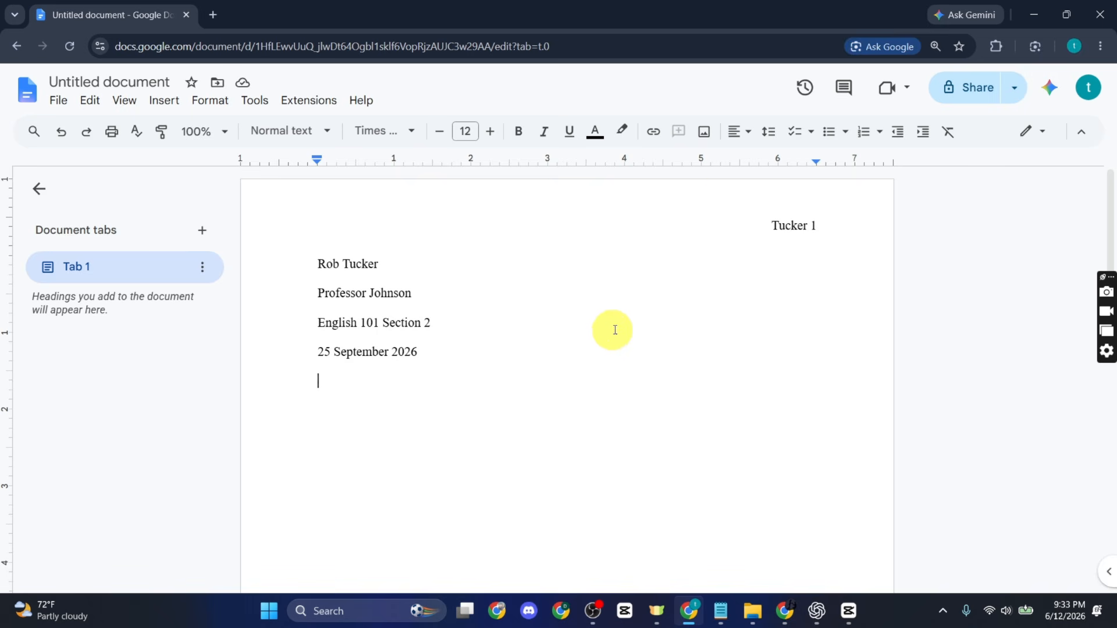
pyautogui.click(737, 134)
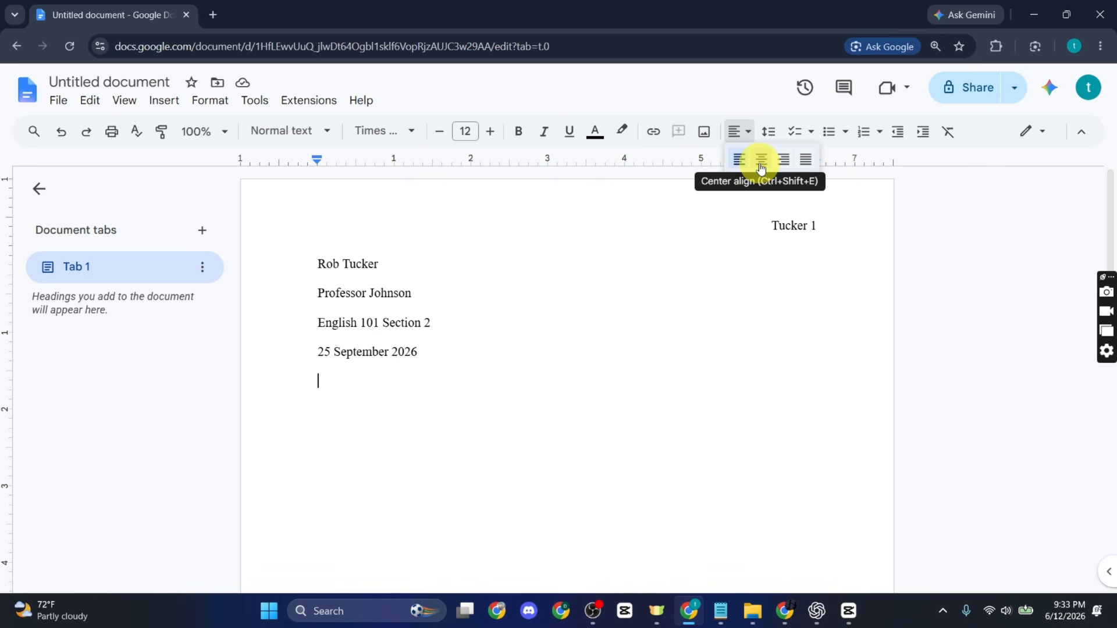
# Step: Center the line and paste the title 'The Role of Digital Learning in Modern Education'
pyautogui.click(761, 165)
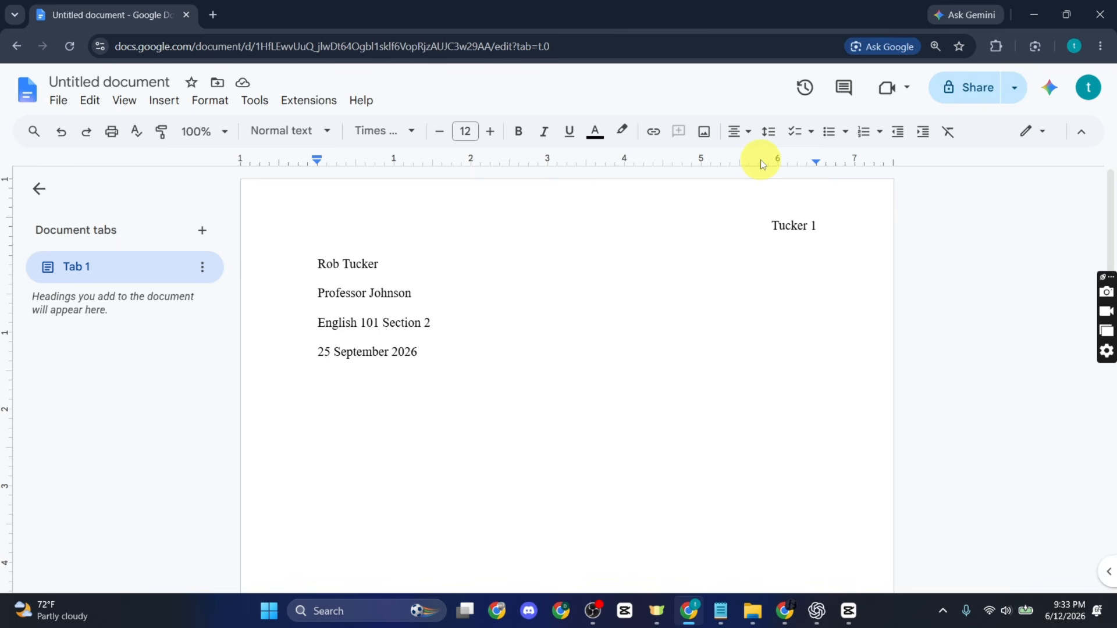
pyautogui.write('The Role of Digital Learning in Modern Education')
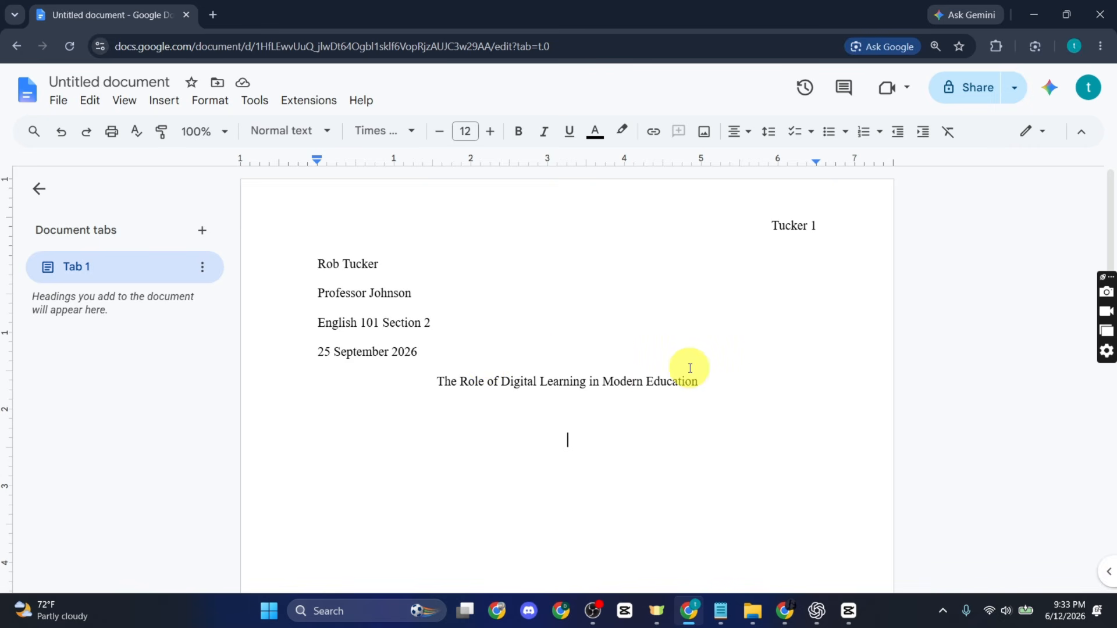
# Step: Start a new left-aligned paragraph below the essay title
pyautogui.click(739, 375)
pyautogui.press('Return')
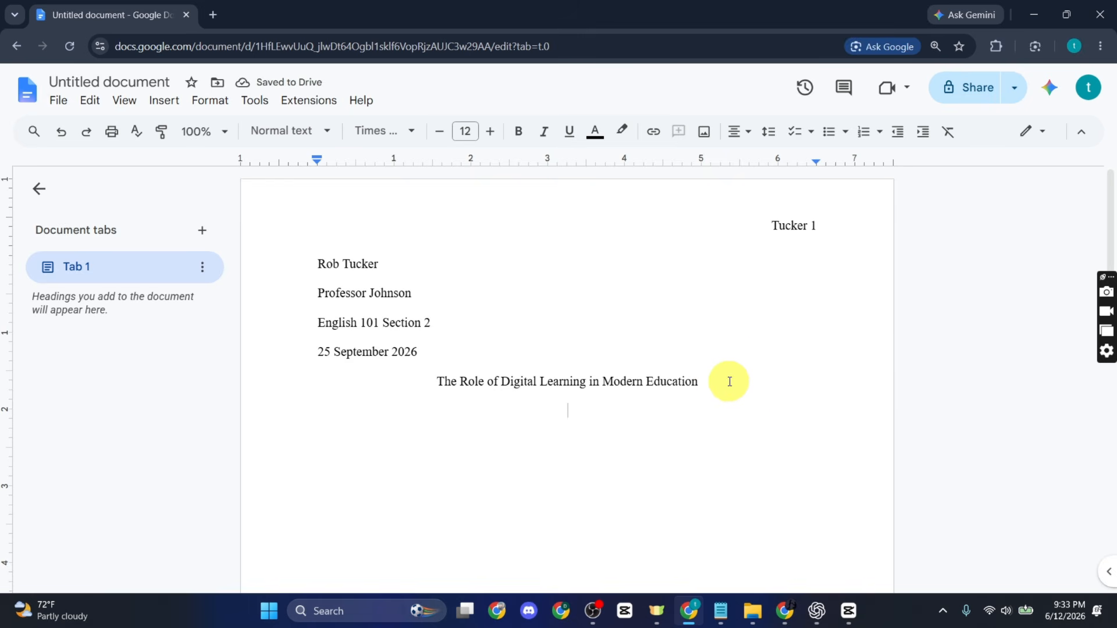
pyautogui.hotkey('ctrl', 'shift', 'l')
# Step: Apply a First line special indent of 0.5 inch to the empty paragraph under the title
pyautogui.click(221, 103)
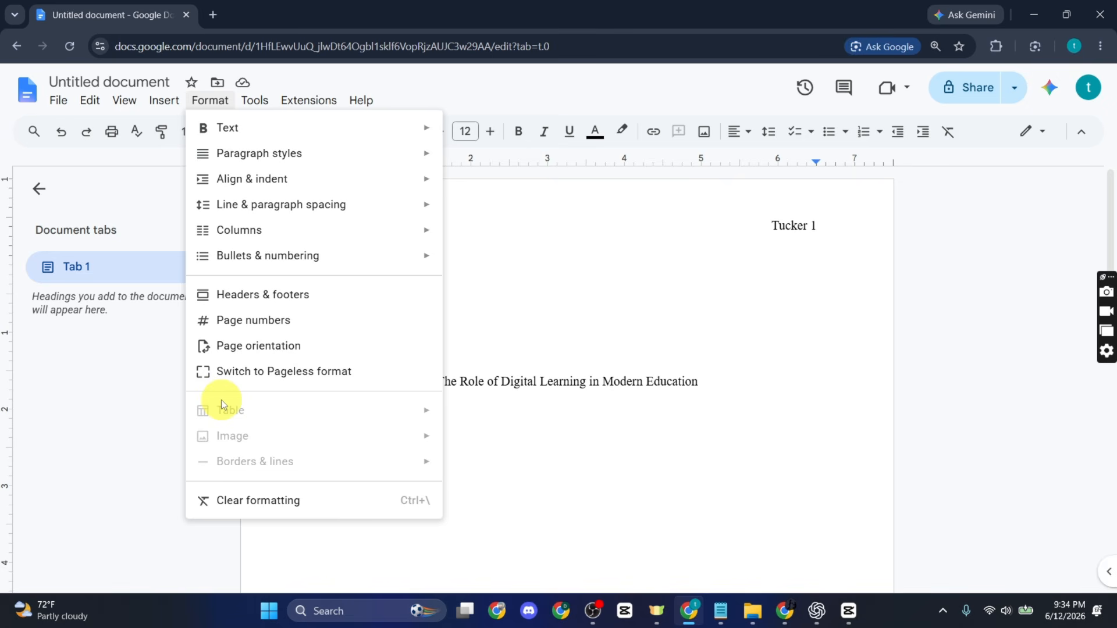
pyautogui.moveTo(294, 176)
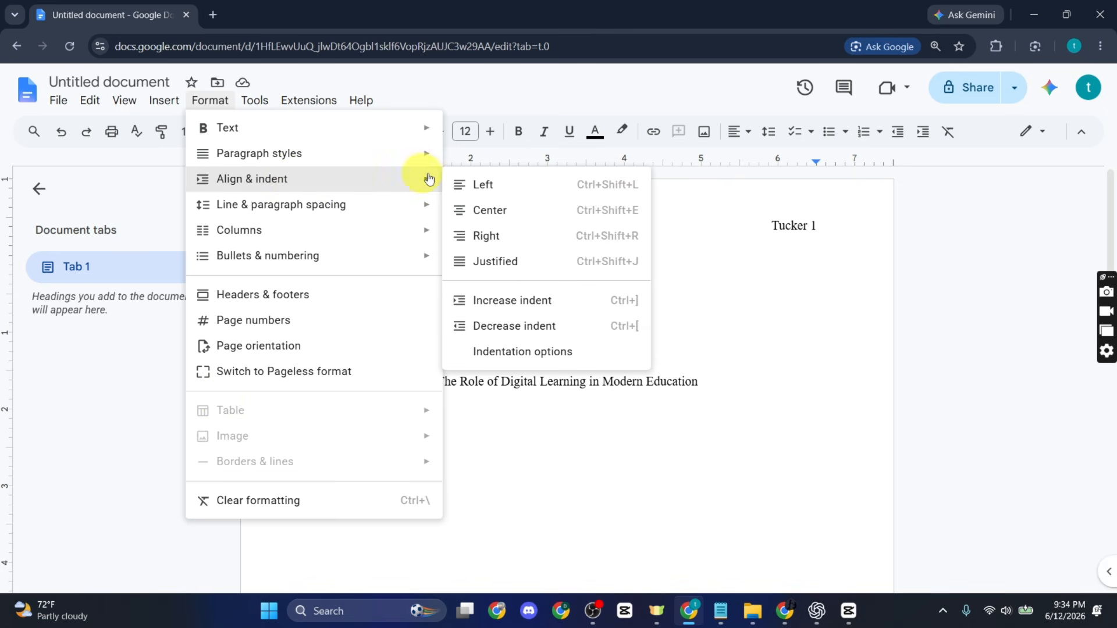
pyautogui.click(495, 351)
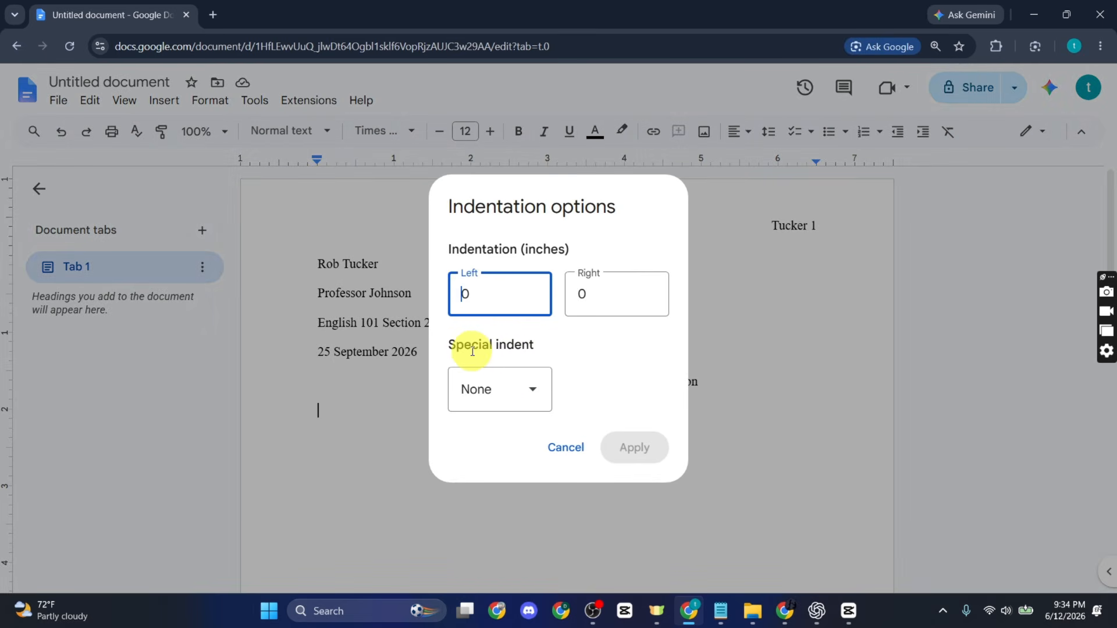
pyautogui.click(533, 408)
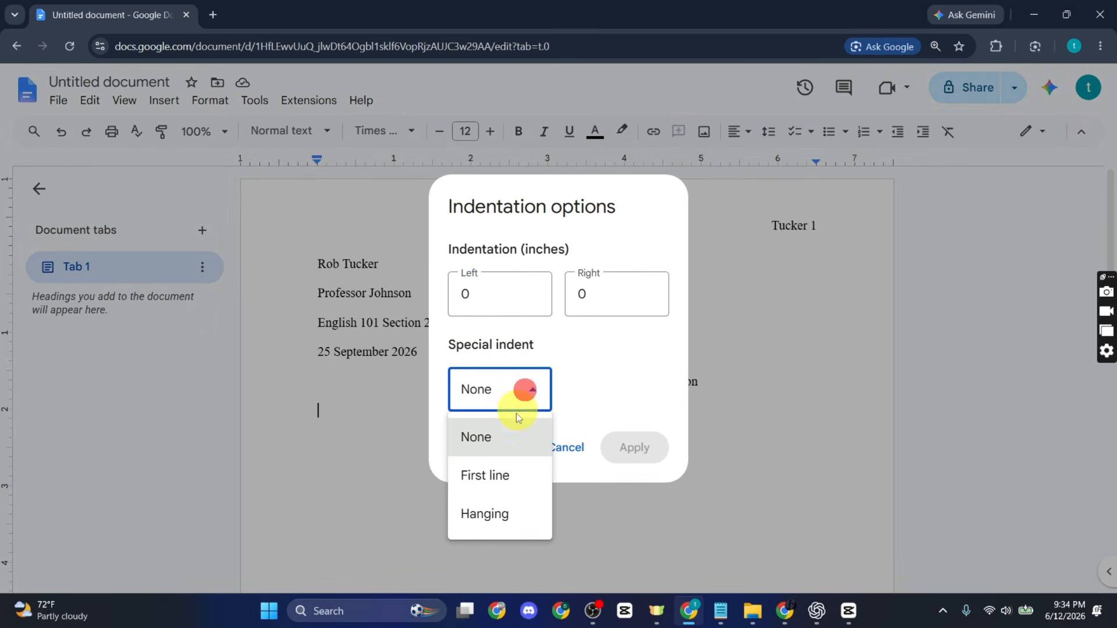
pyautogui.click(496, 475)
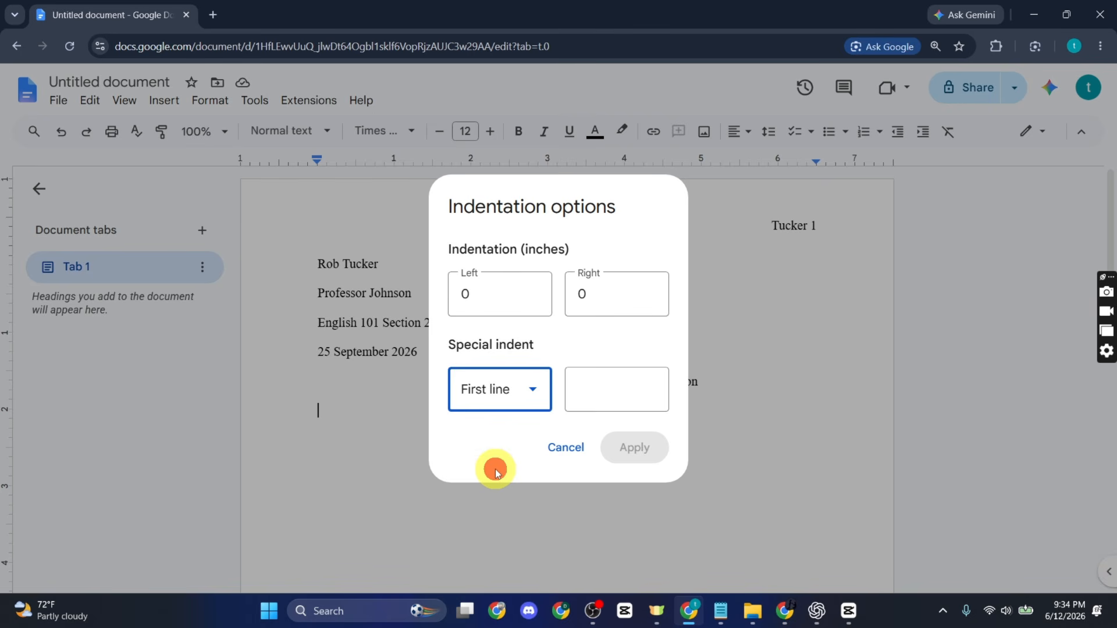
pyautogui.click(616, 389)
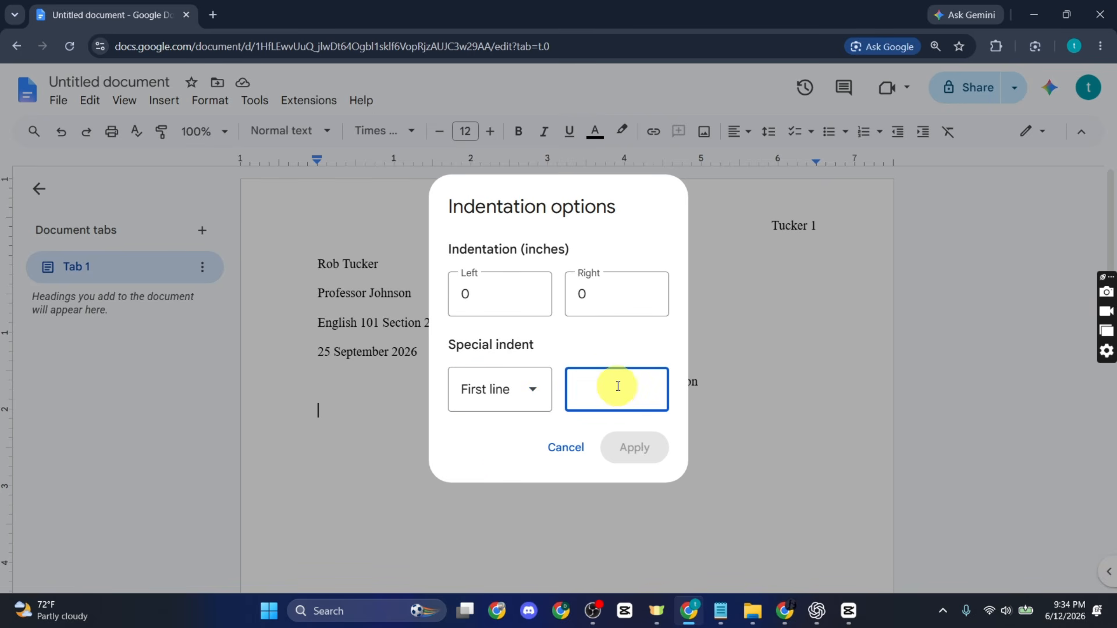
pyautogui.write('0.5')
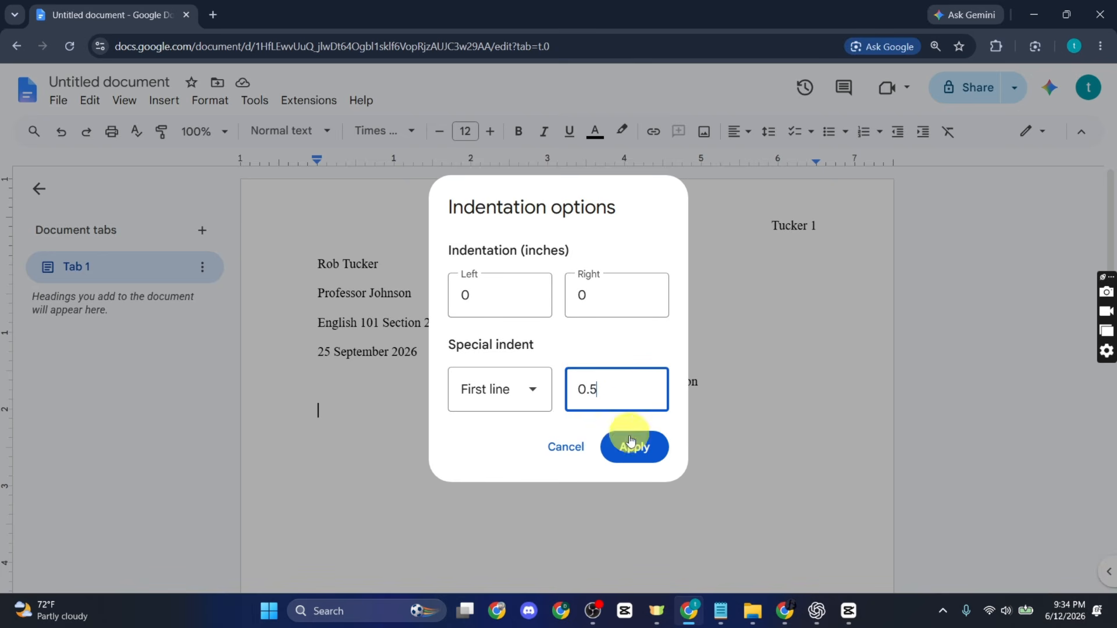
pyautogui.click(630, 445)
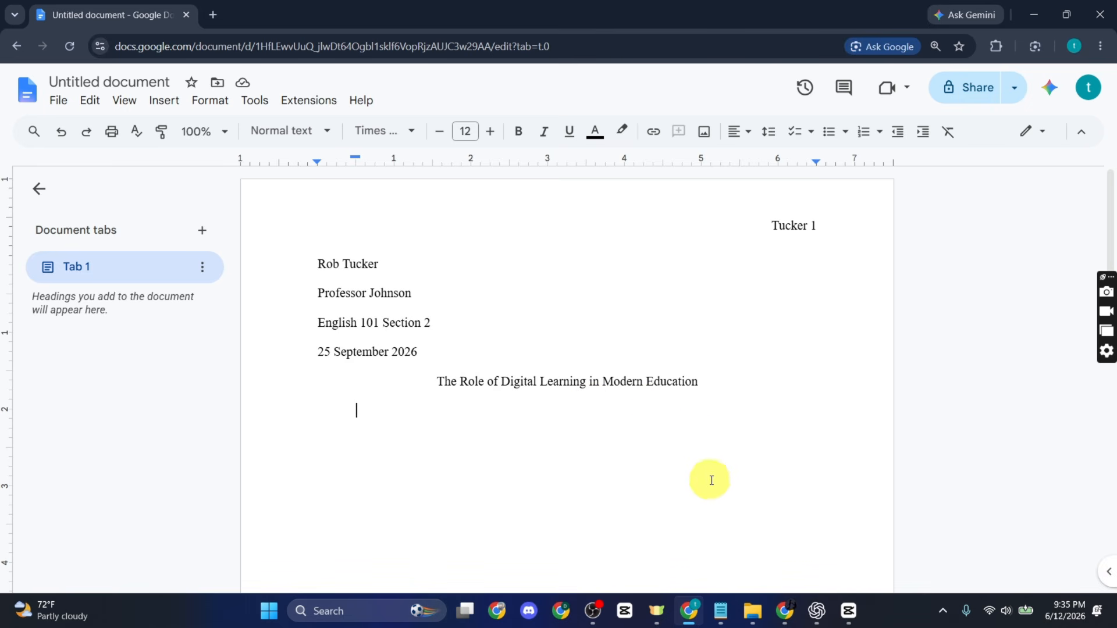
# Step: Paste the essay text below the title and select the whole body from 'In today's' onward
pyautogui.hotkey('ctrl', 'v')
pyautogui.scroll(7, 428, 429)
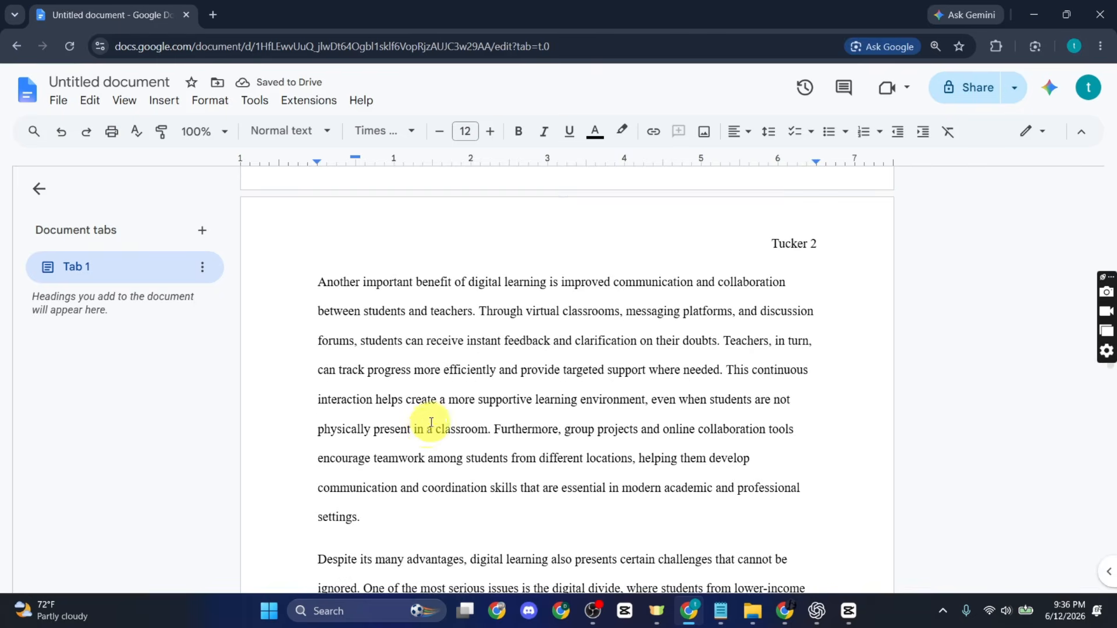
pyautogui.scroll(12, 427, 428)
pyautogui.scroll(-1, 432, 423)
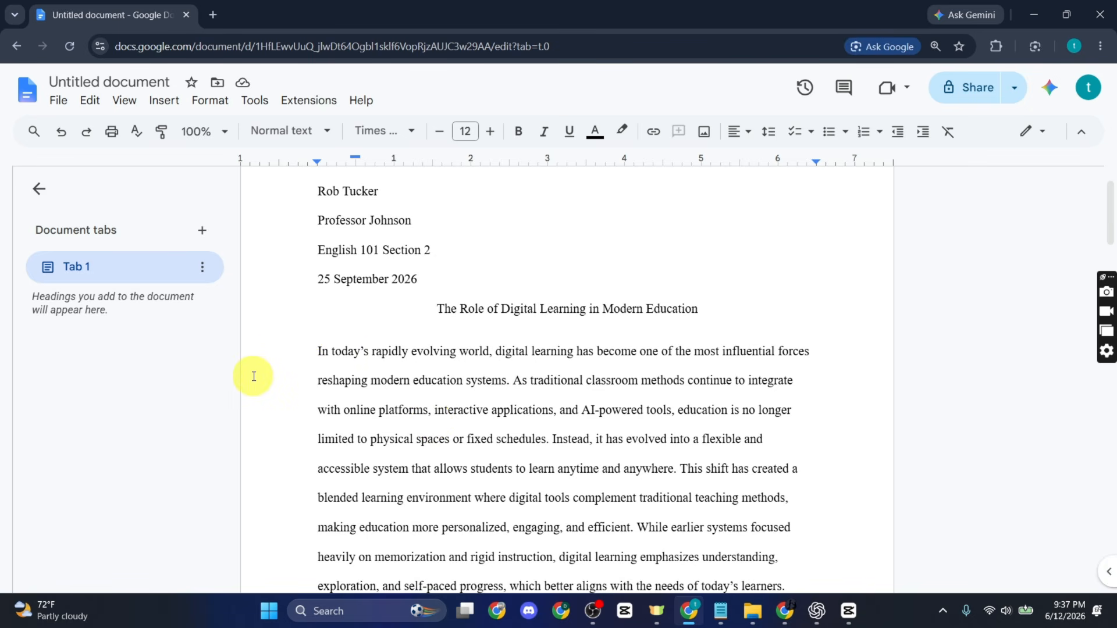
pyautogui.click(301, 351)
pyautogui.moveTo(303, 351); pyautogui.dragTo(469, 519)
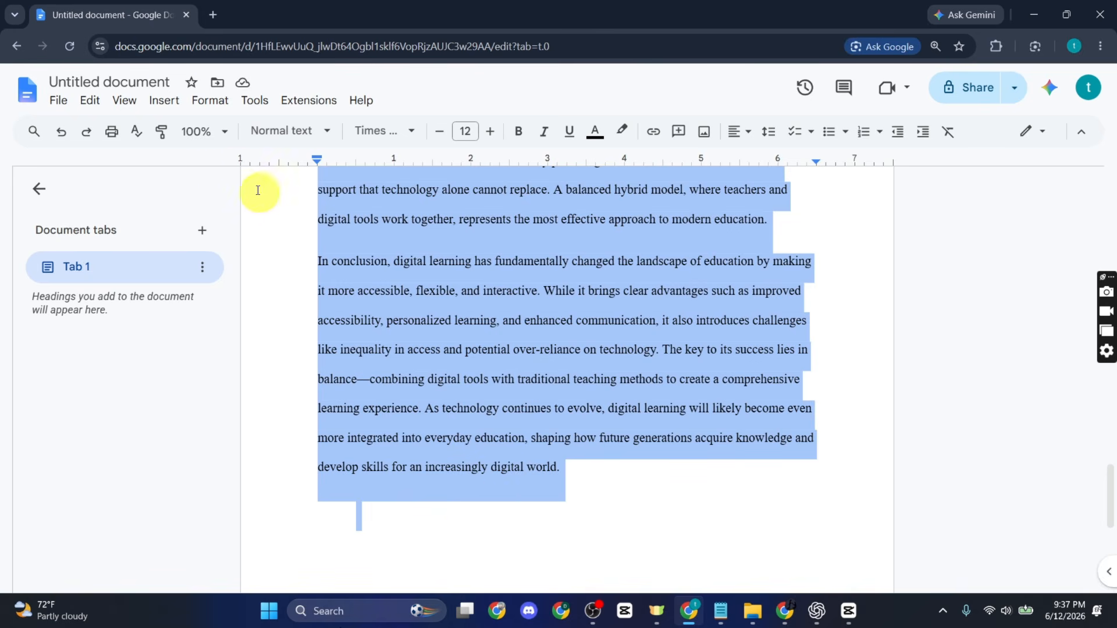
# Step: Give the selected essay paragraphs a First line indent of 0.5 and a Left indent of 0.5 inch
pyautogui.click(202, 107)
pyautogui.moveTo(235, 180)
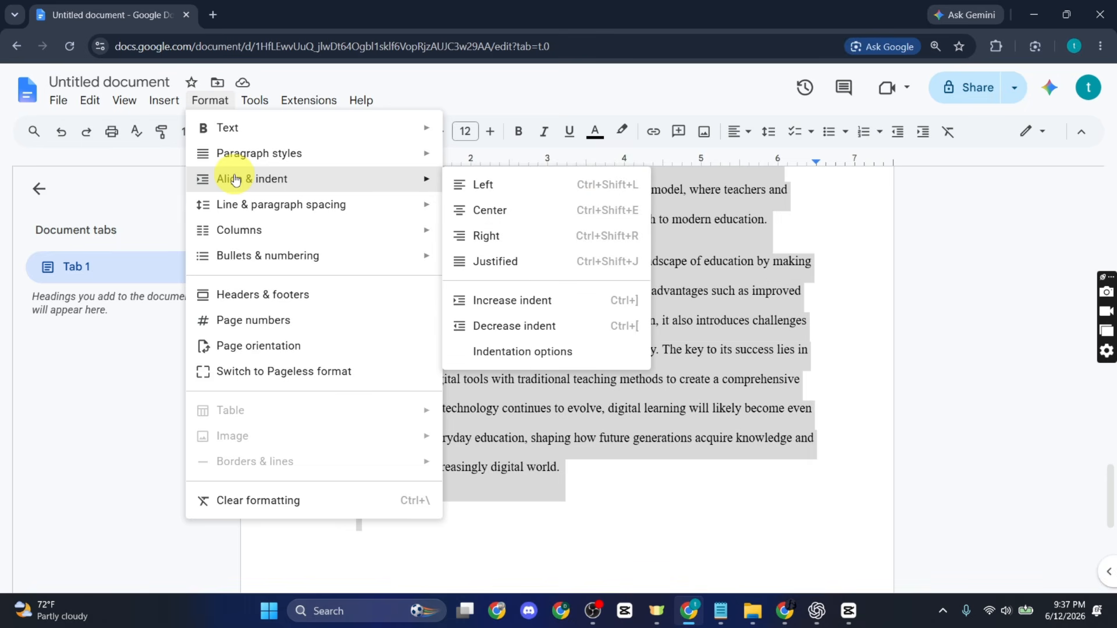
pyautogui.click(584, 356)
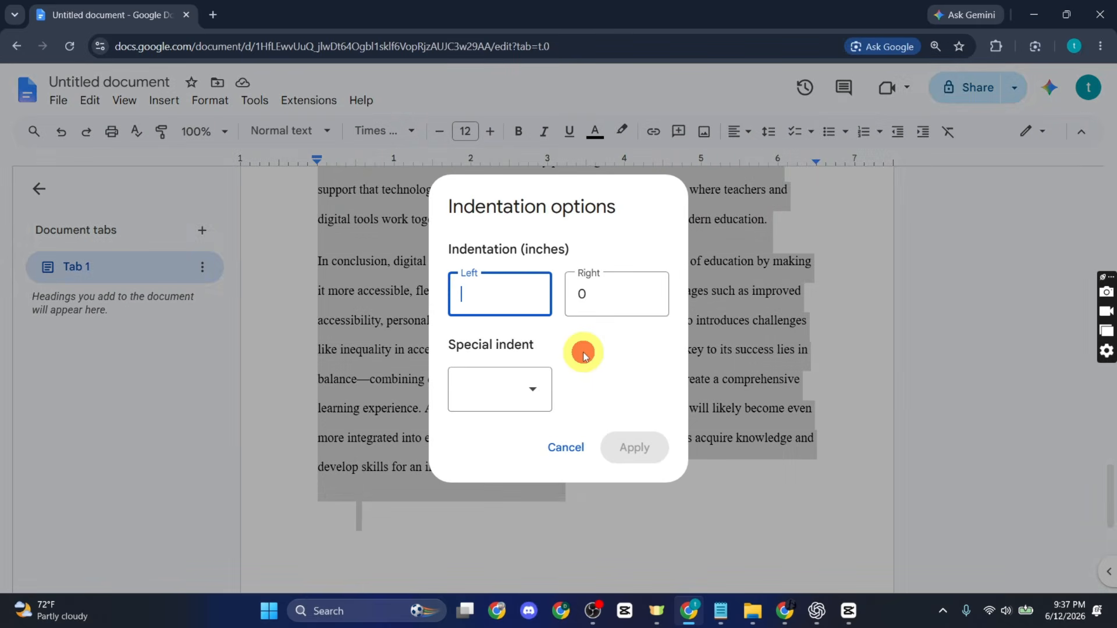
pyautogui.click(517, 394)
pyautogui.click(478, 475)
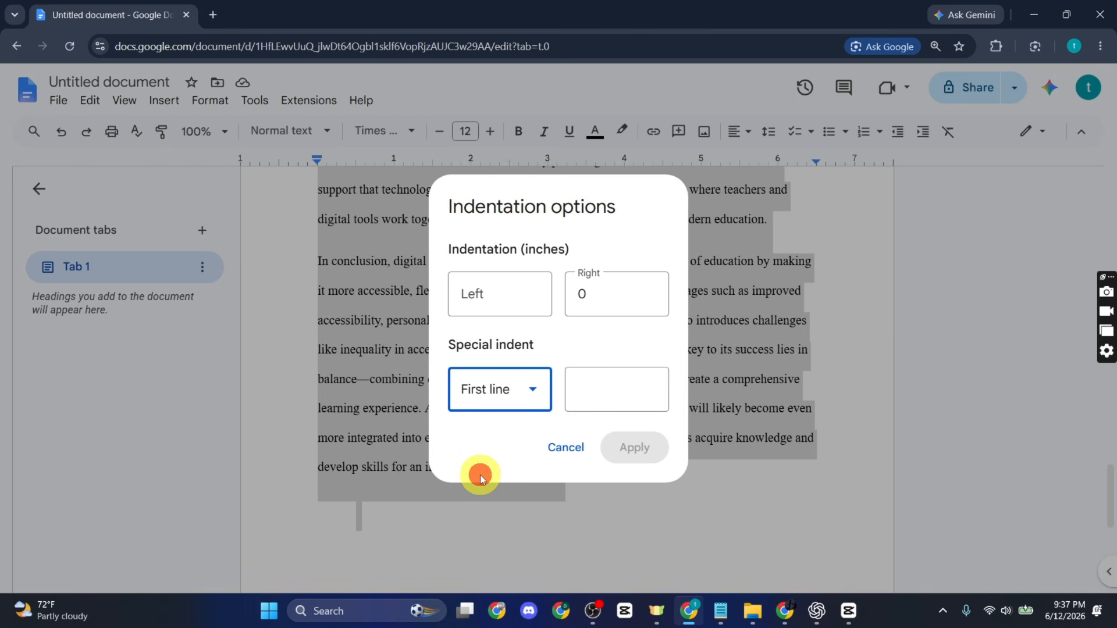
pyautogui.click(599, 387)
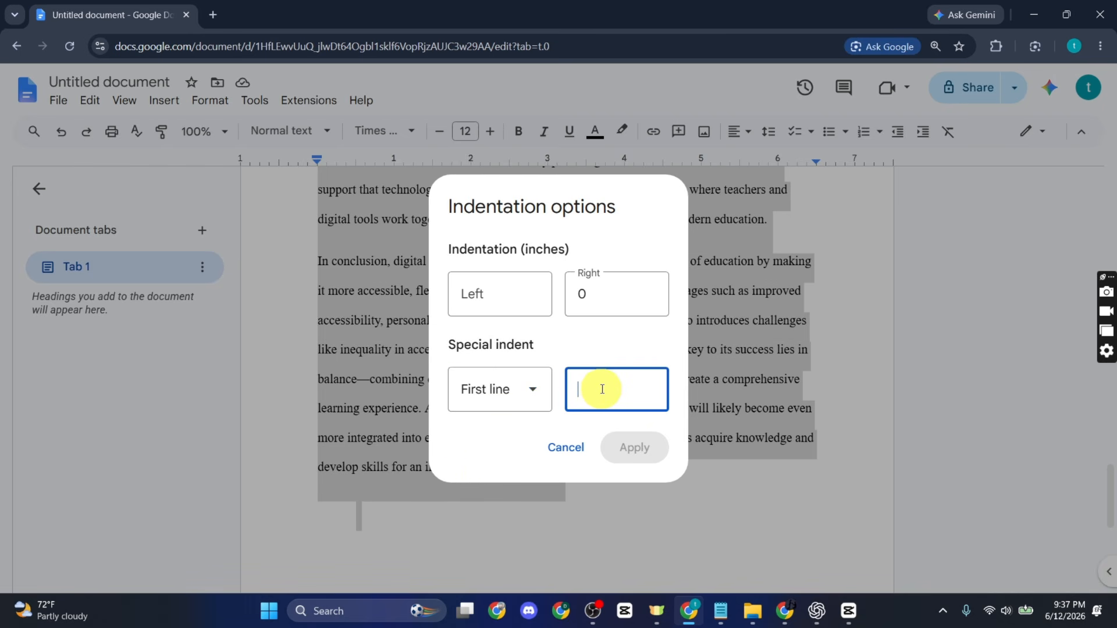
pyautogui.write('0.5')
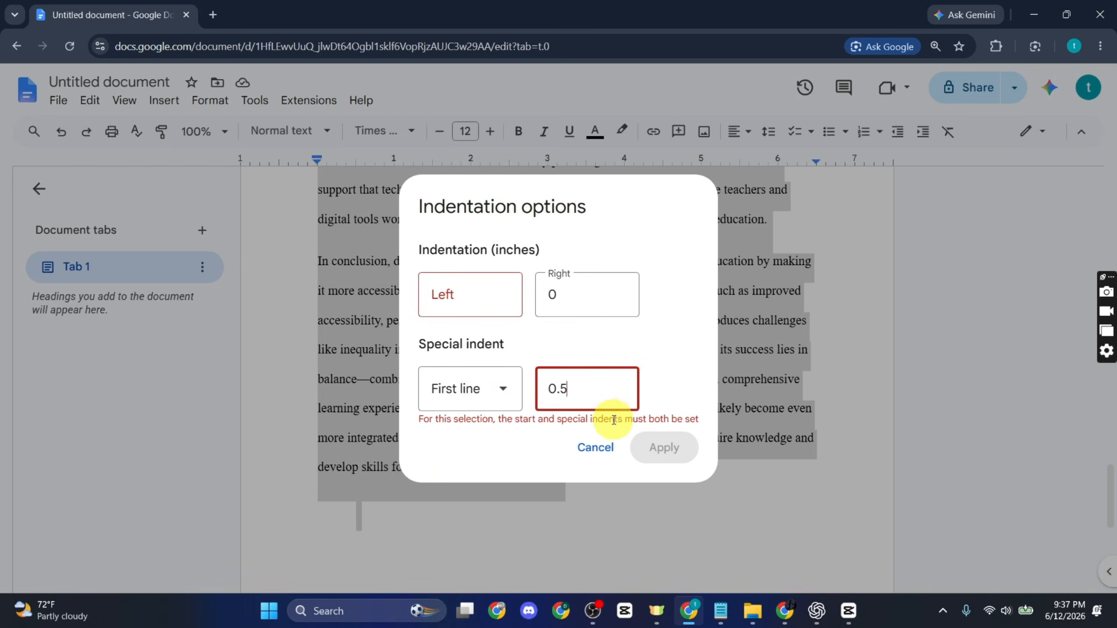
pyautogui.click(502, 296)
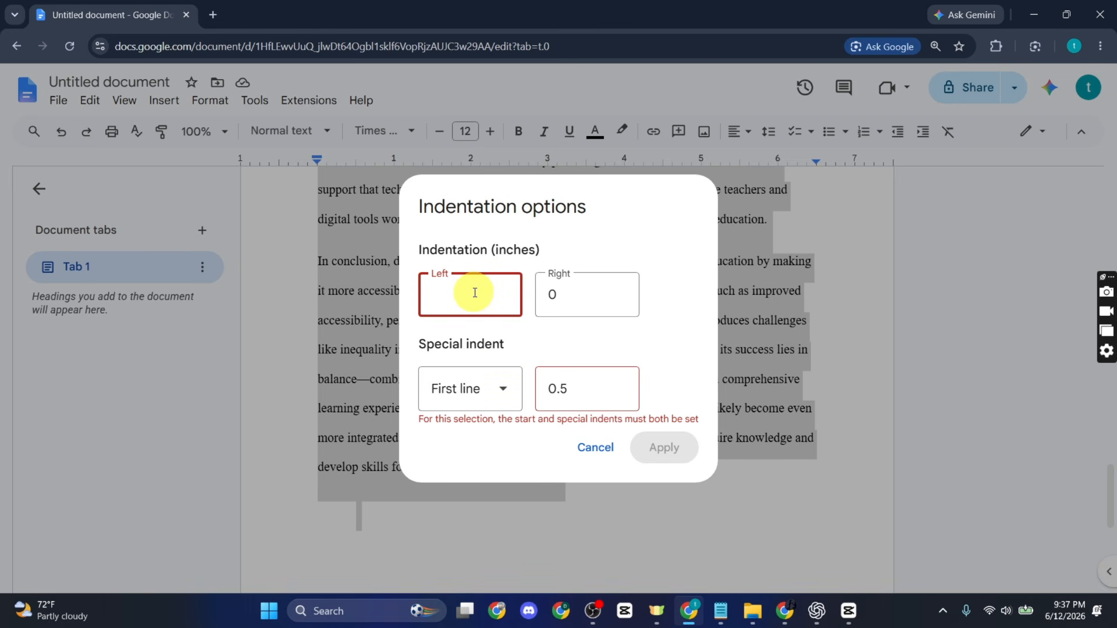
pyautogui.write('0.5')
pyautogui.click(634, 447)
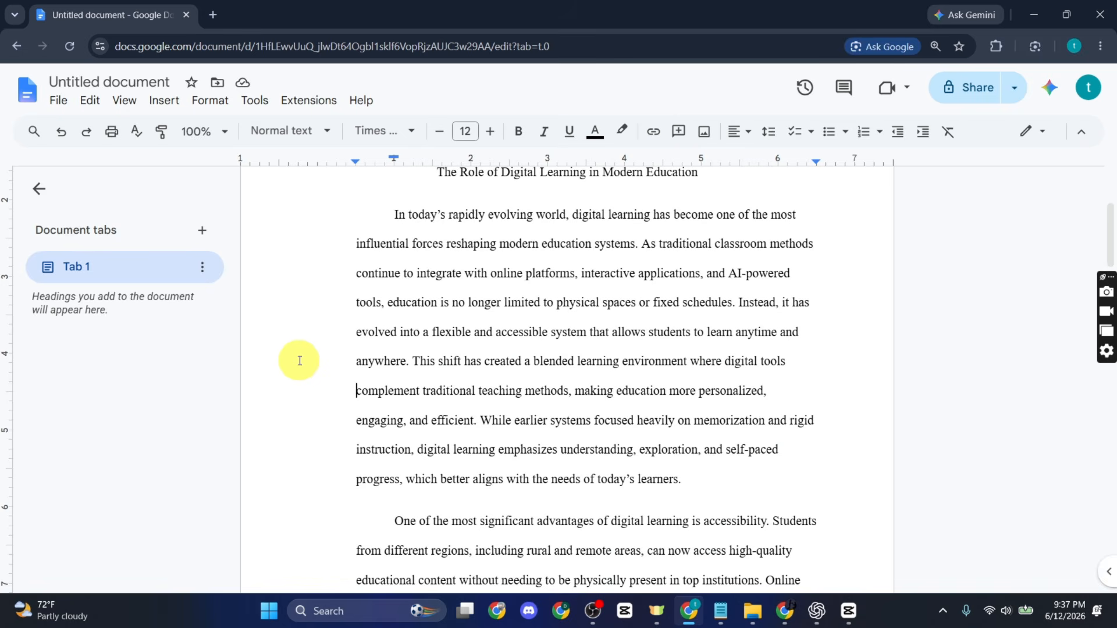
pyautogui.scroll(3, 436, 364)
pyautogui.scroll(-5, 419, 399)
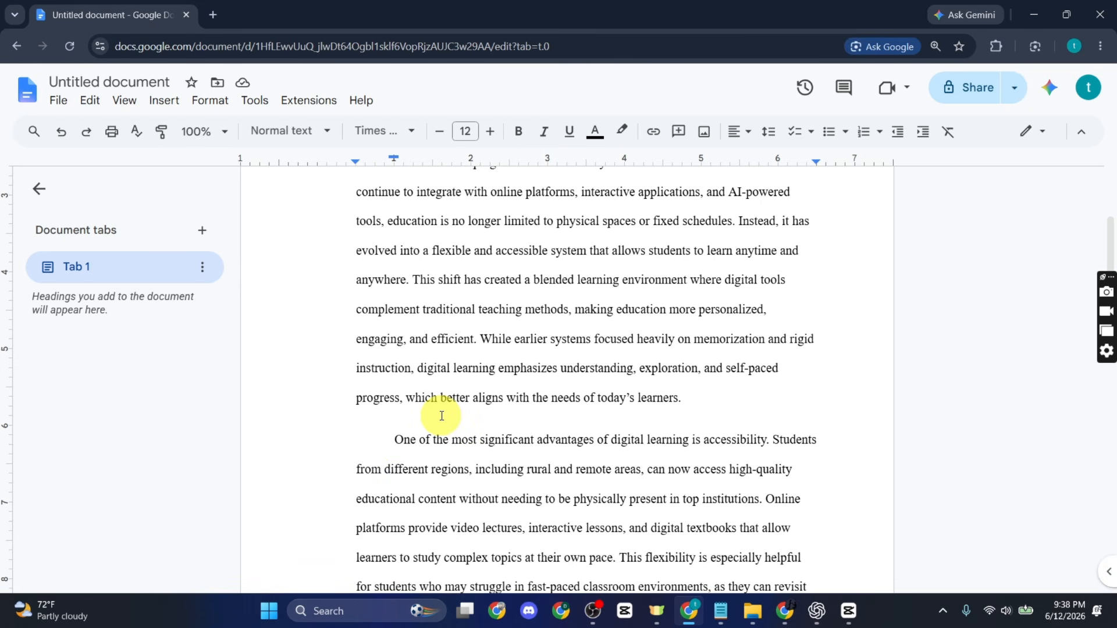
pyautogui.scroll(5, 483, 419)
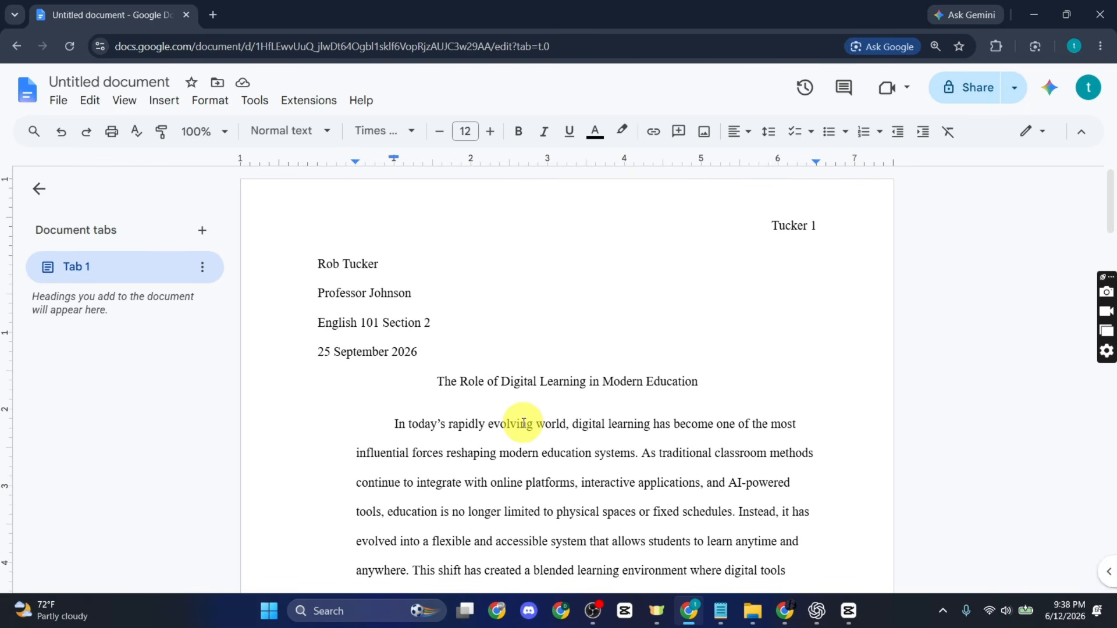
pyautogui.scroll(-3, 582, 408)
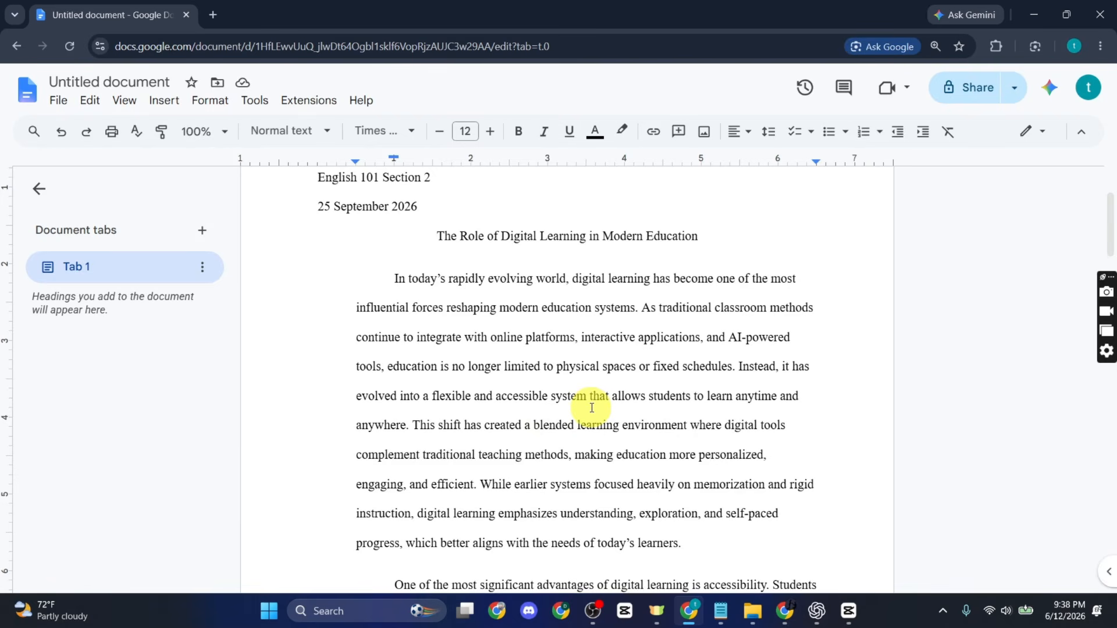
pyautogui.scroll(-4, 590, 410)
pyautogui.scroll(-8, 589, 417)
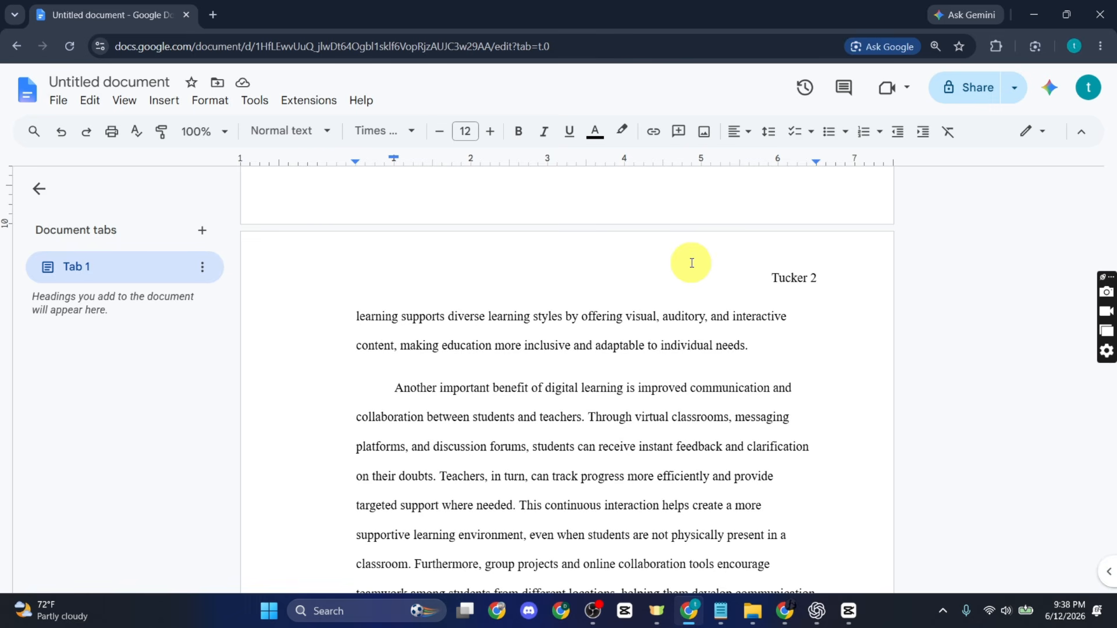
# Step: Download the essay as a PDF Document (.pdf), producing Untitled document.pdf
pyautogui.click(50, 100)
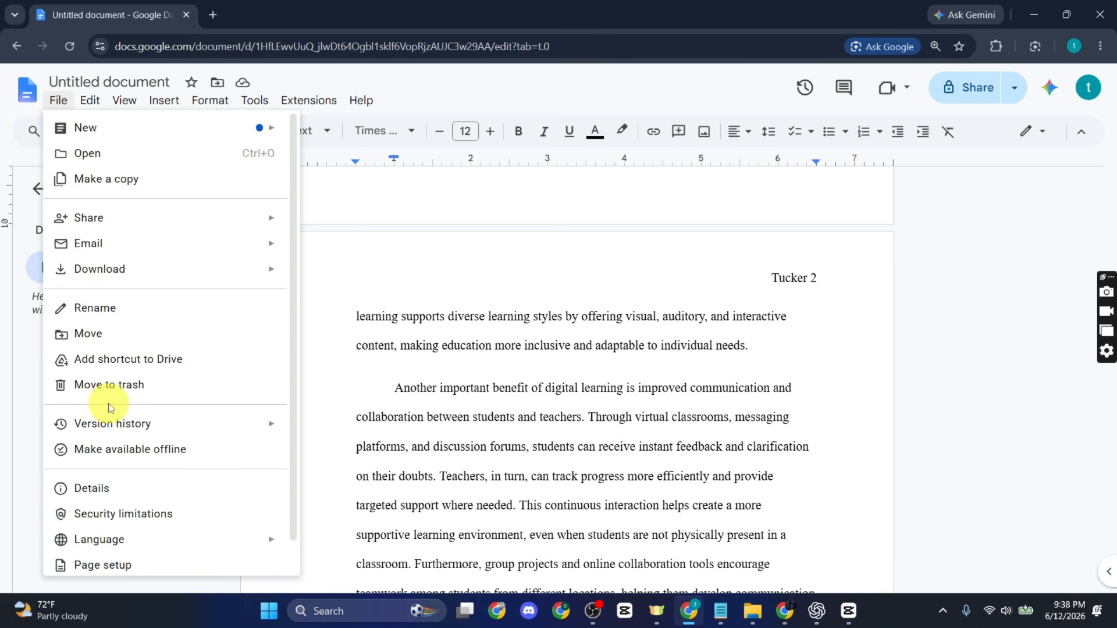
pyautogui.moveTo(125, 277)
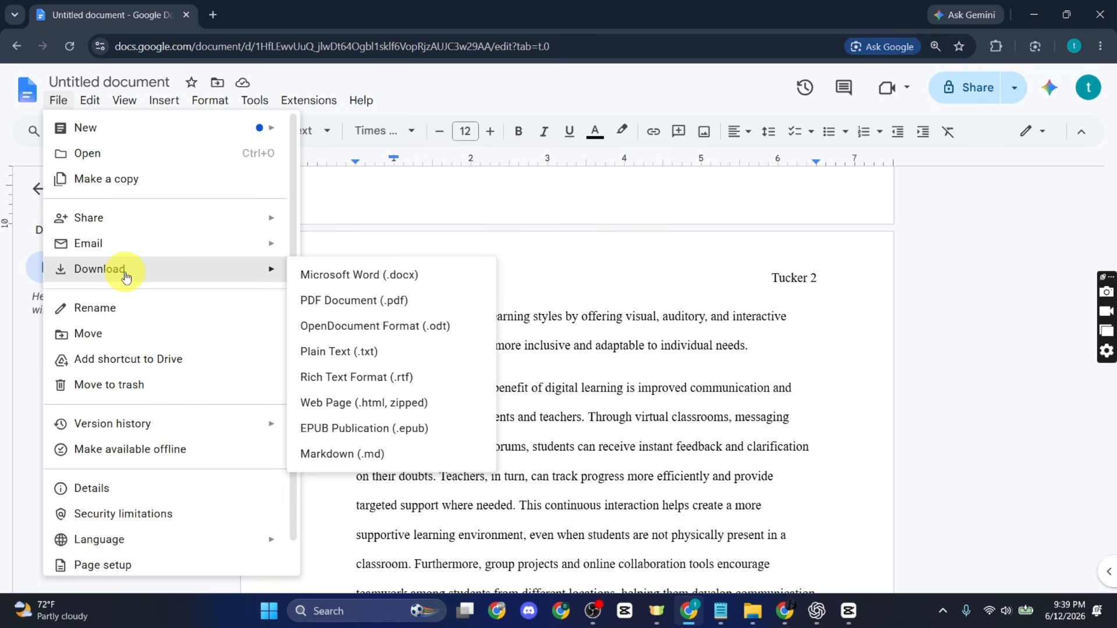
pyautogui.click(358, 309)
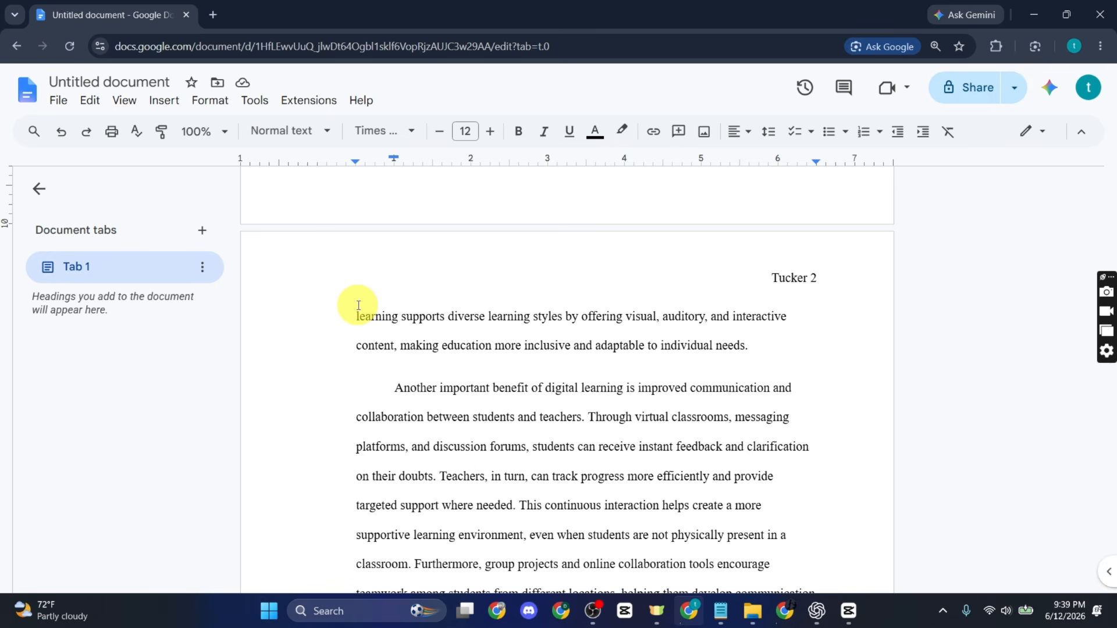